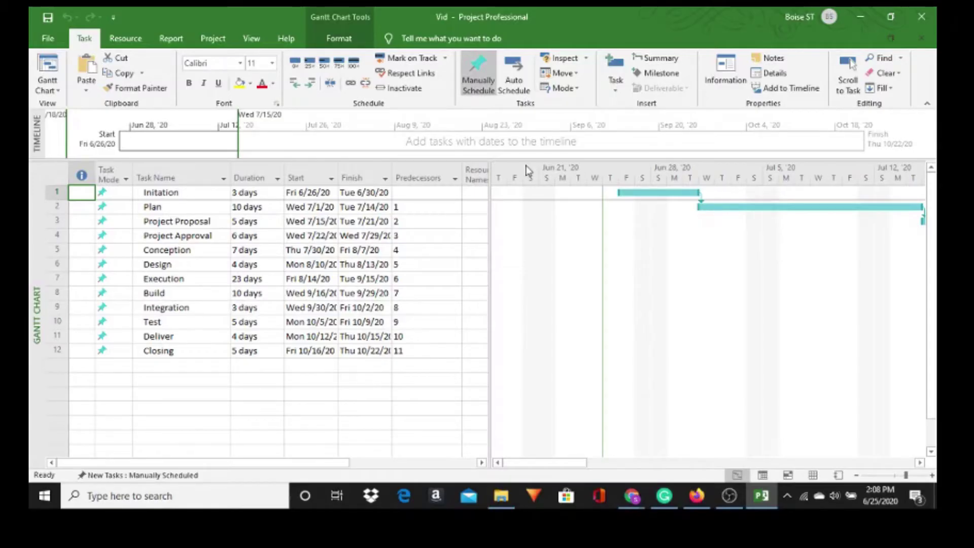
Drag the task table's edge right over the Gantt chart to reveal the Resource Names column
left_click_drag(488, 164, 895, 190)
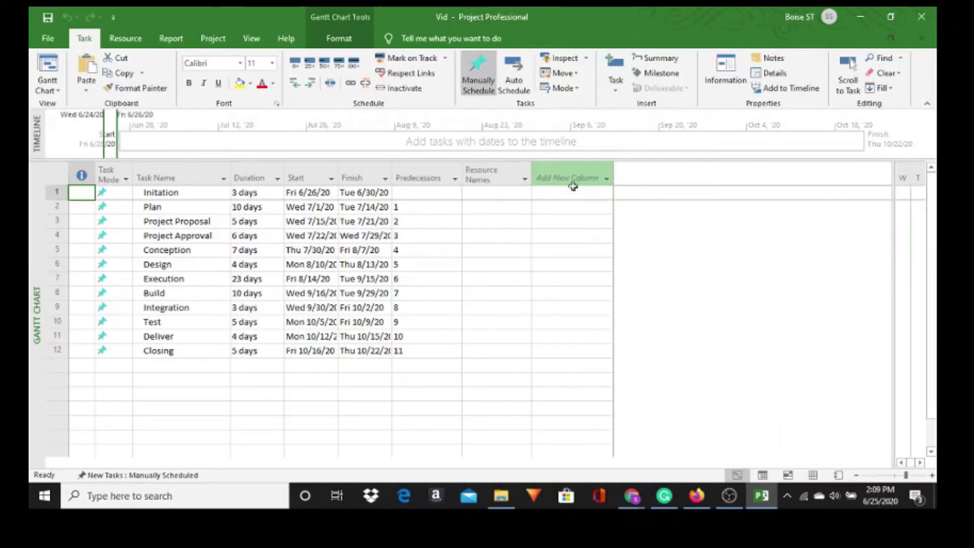
left_click(252, 40)
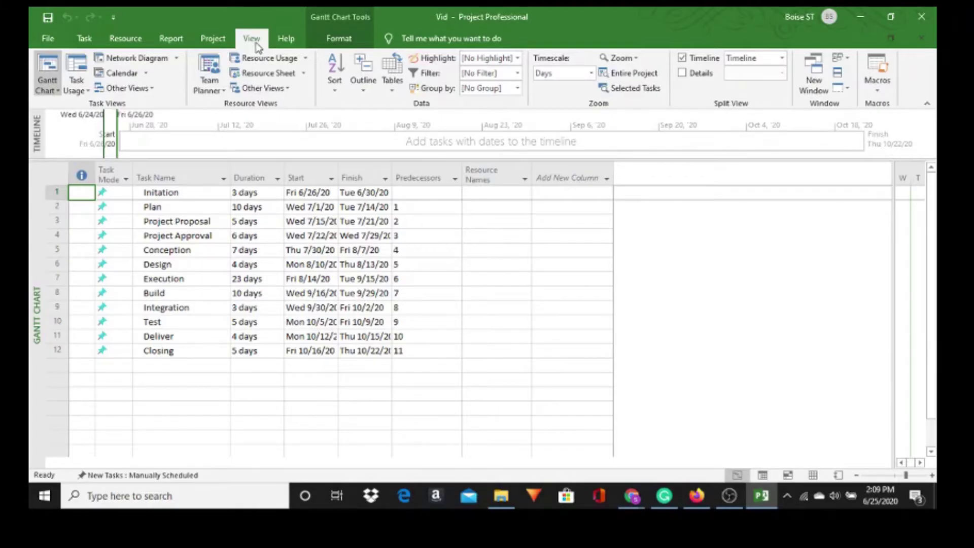
Switch the sheet to the custom risk register table, adding Text1, Text2 and Text3 columns
left_click(392, 91)
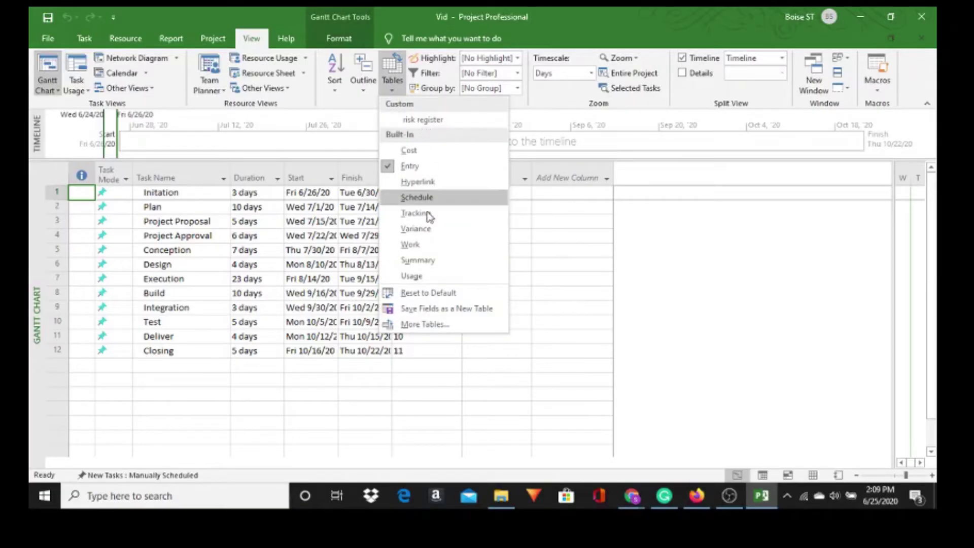
left_click(426, 328)
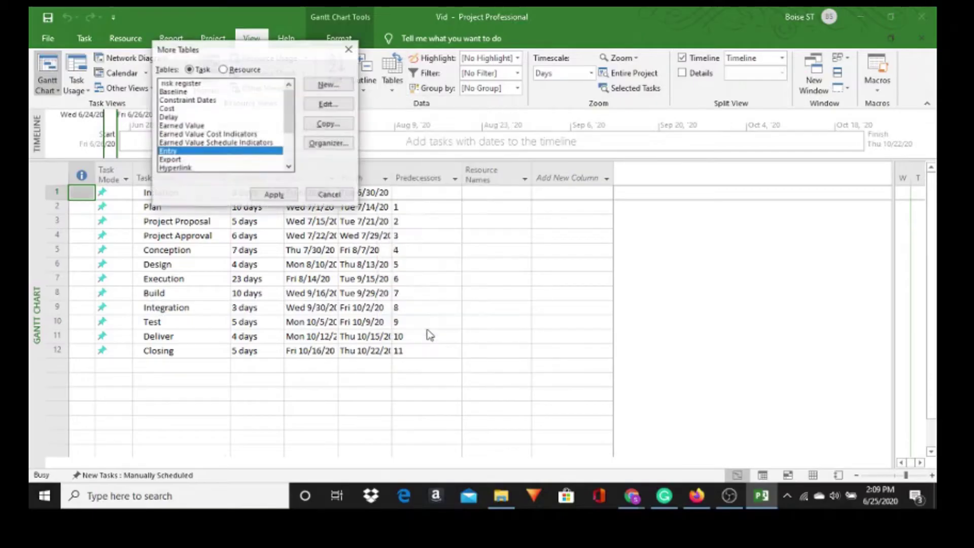
left_click(327, 84)
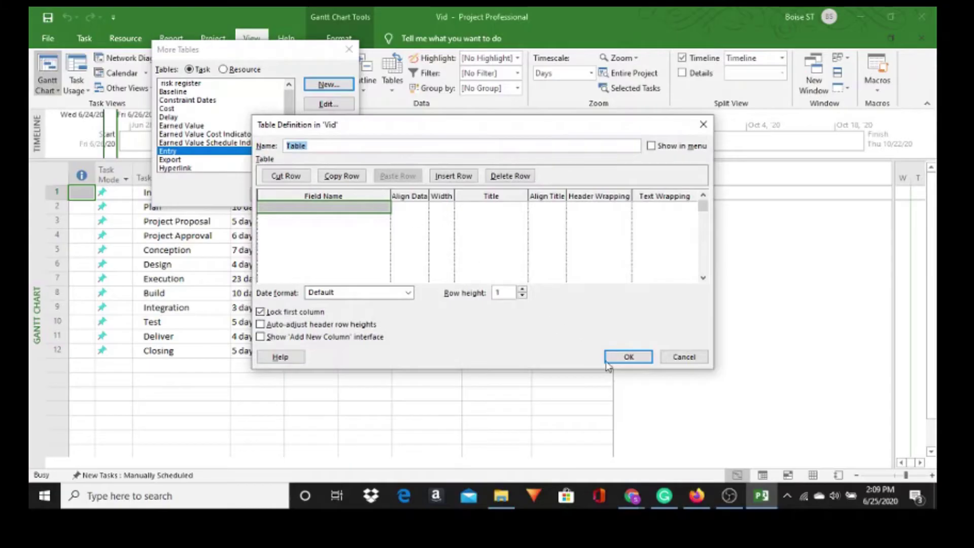
left_click(686, 359)
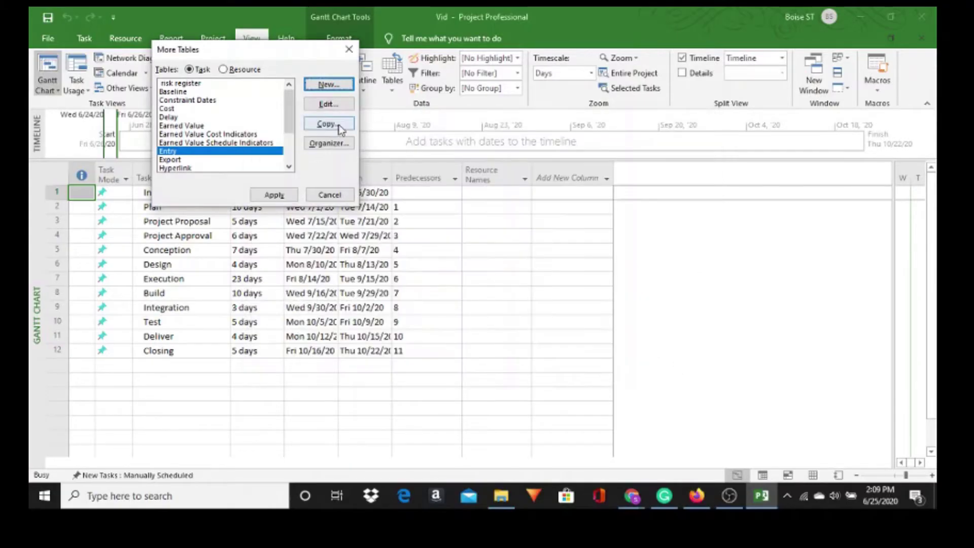
left_click(349, 49)
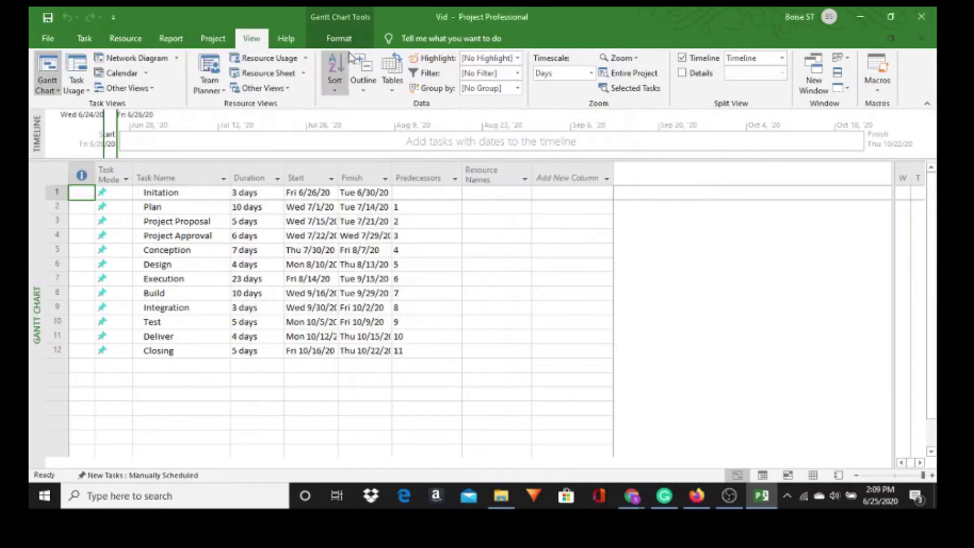
left_click(392, 91)
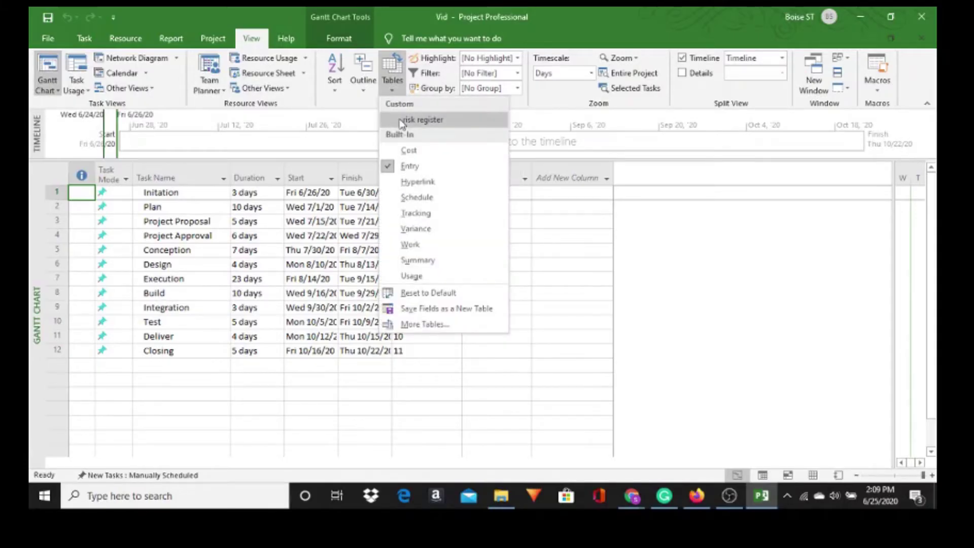
left_click(421, 120)
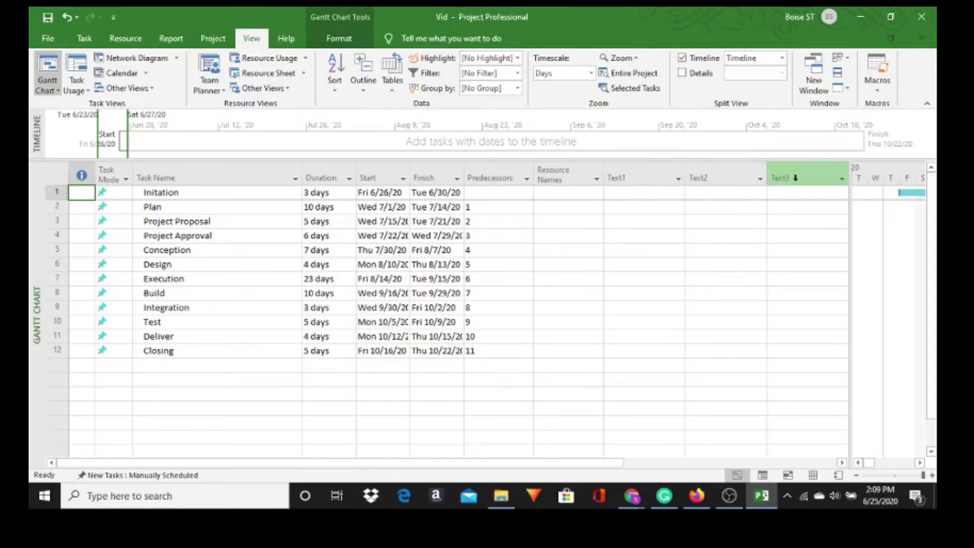
Stretch the risk register table across the window to show Text1–Text5, then select Text1
left_click_drag(850, 170, 923, 174)
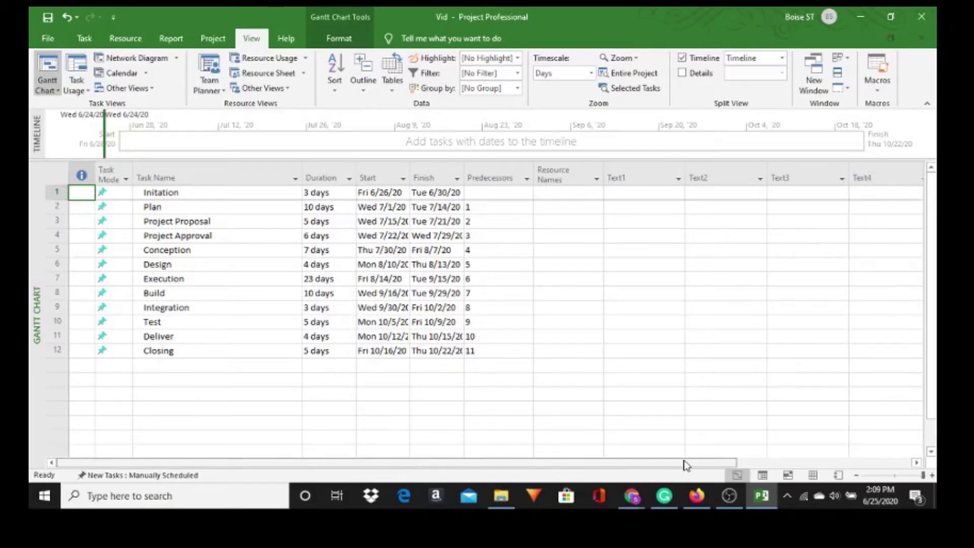
left_click_drag(702, 465, 828, 461)
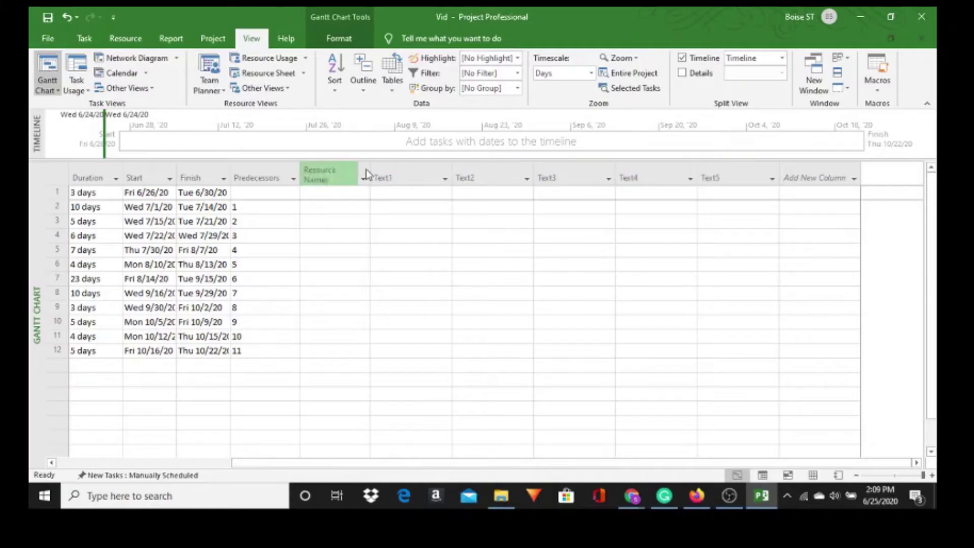
left_click(383, 175)
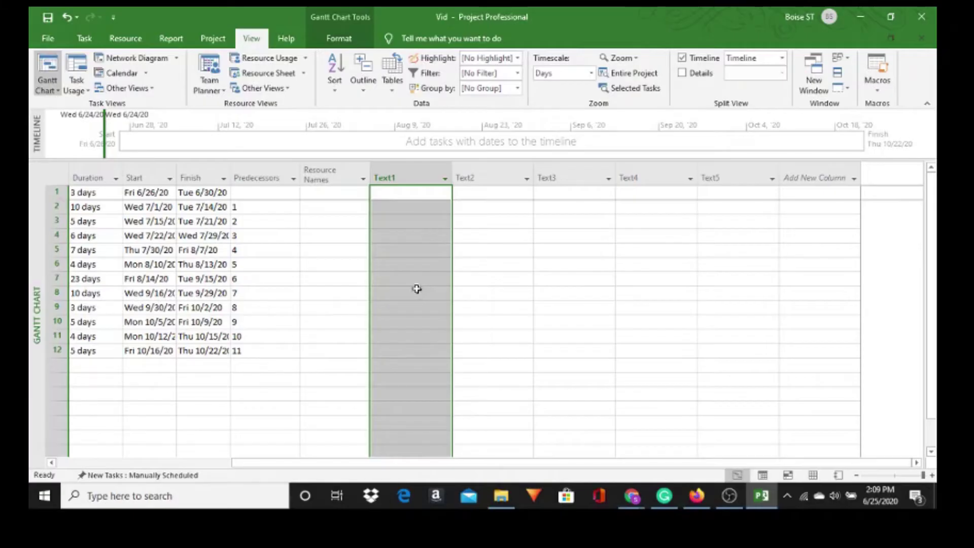
Rename the Text1 custom field to 'Probability (1...5)'
left_click(210, 41)
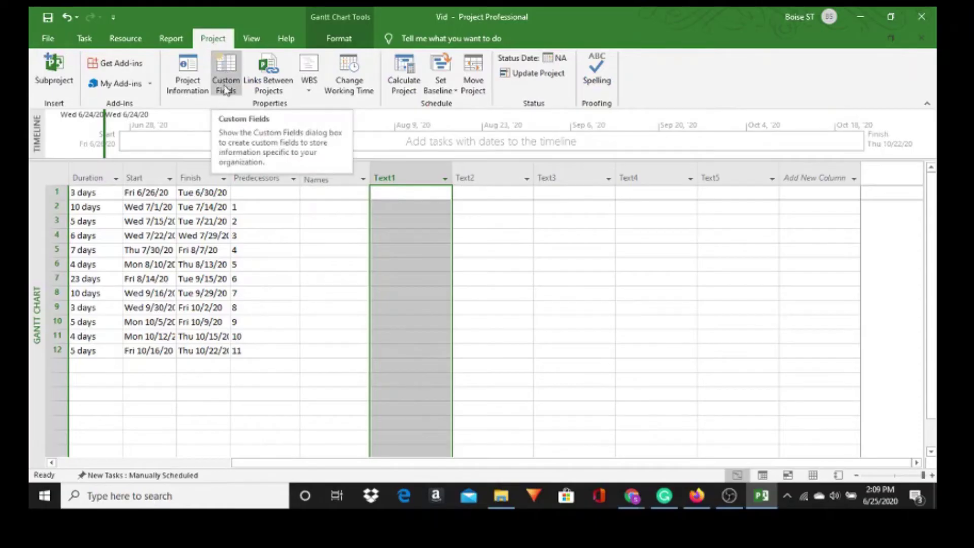
left_click(226, 66)
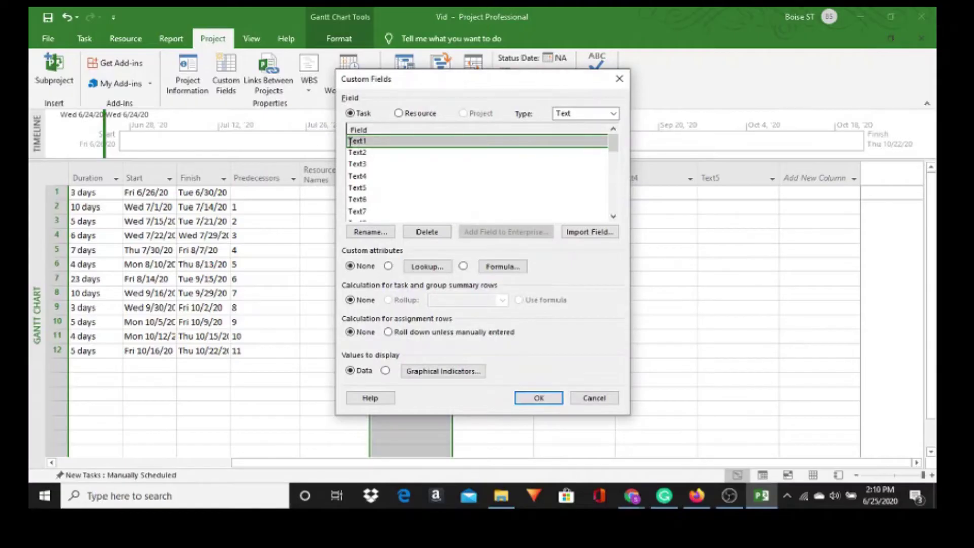
left_click(370, 232)
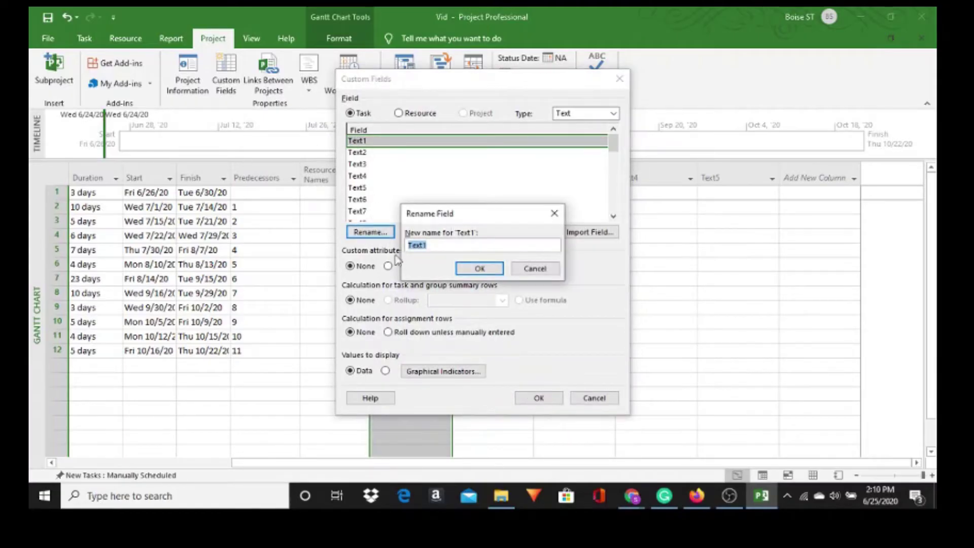
type("P")
type("robability (1-5")
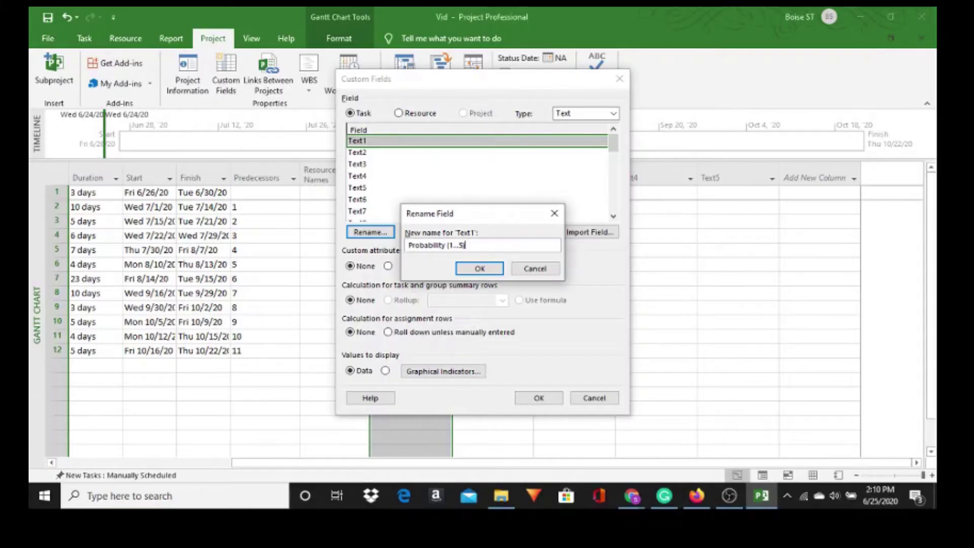
left_click(467, 271)
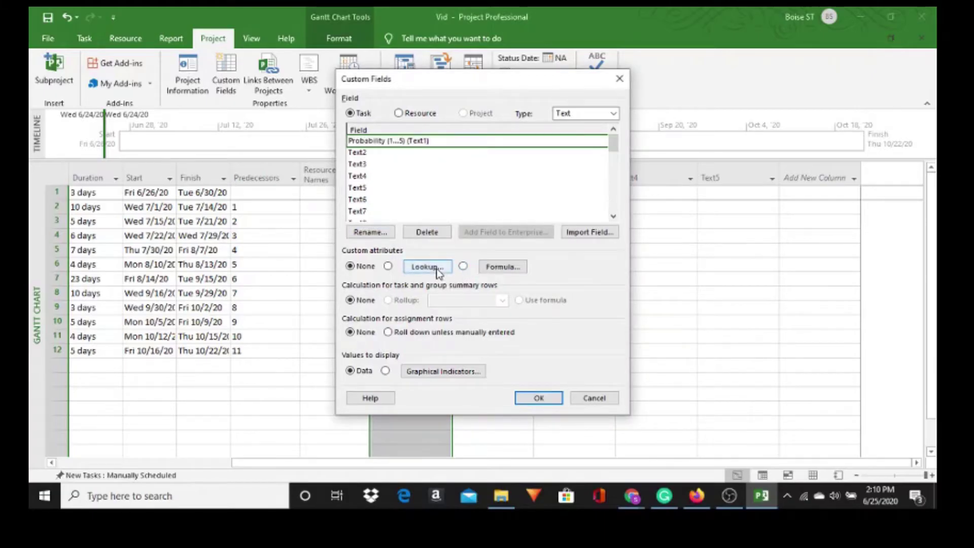
left_click_drag(478, 82, 183, 70)
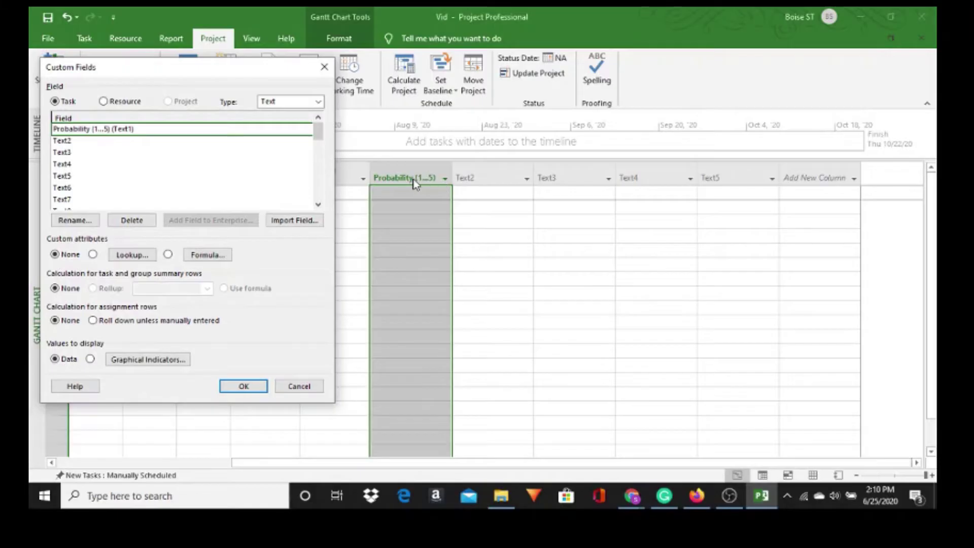
Enter the values 1, 2, 3, 4 and 5 in the Probability lookup table
left_click(133, 255)
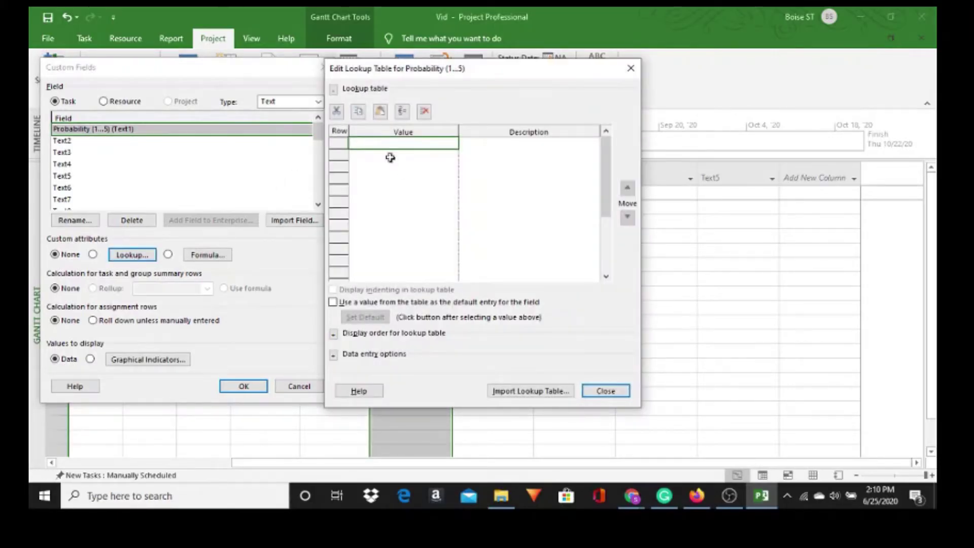
type("1")
key("Return")
type("2")
left_click(378, 169)
type("3")
left_click(374, 179)
type("4")
left_click(374, 190)
type("5")
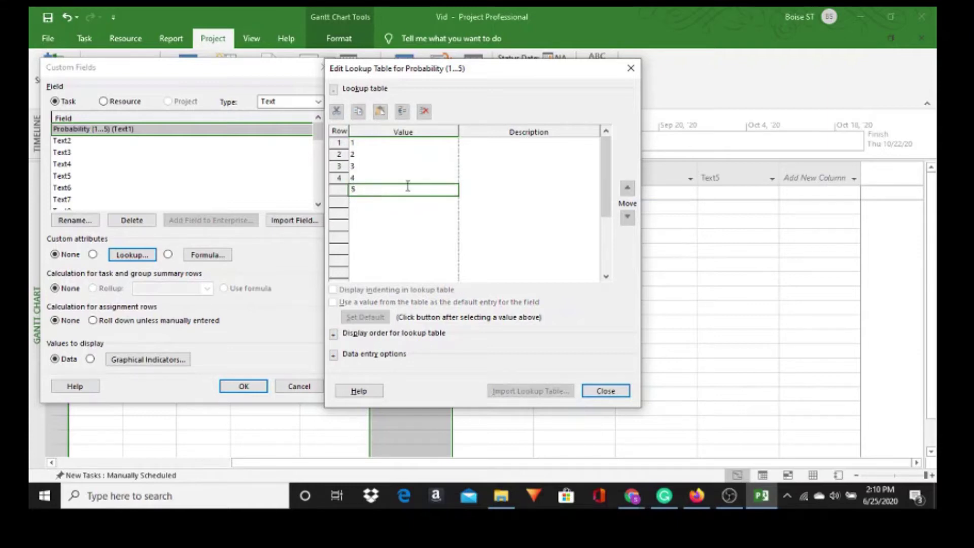
Describe Probability values 1–5 as Low, Medium Low, Medium, Medium High and High
left_click(518, 144)
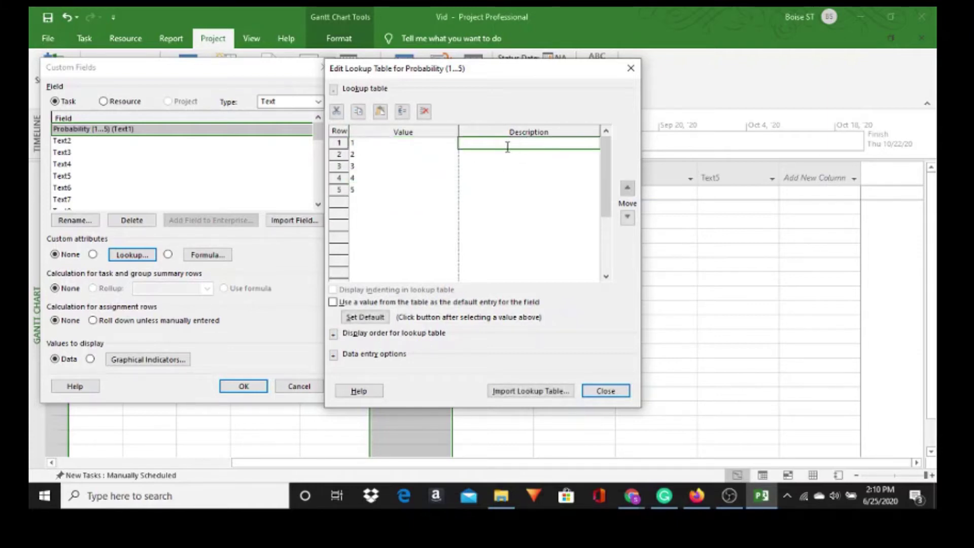
type("Low")
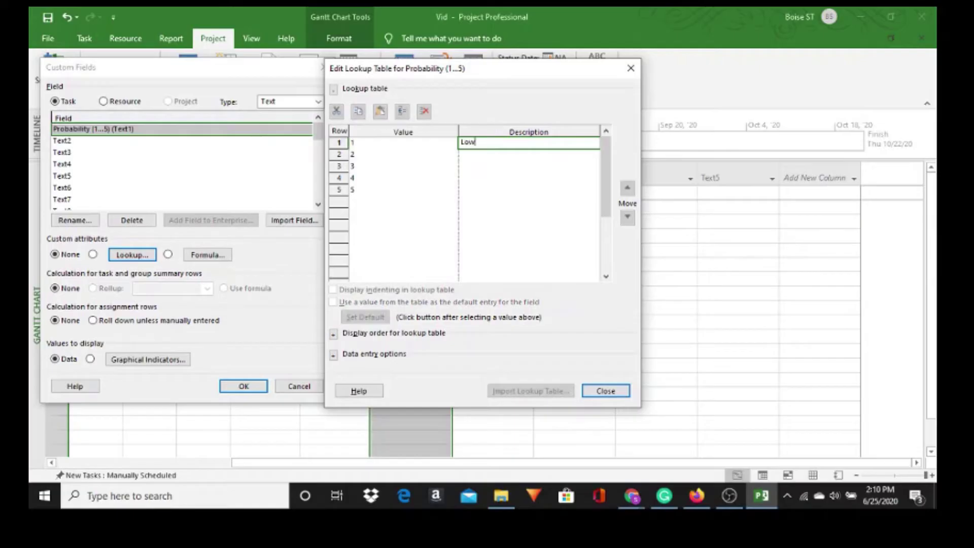
key("Return")
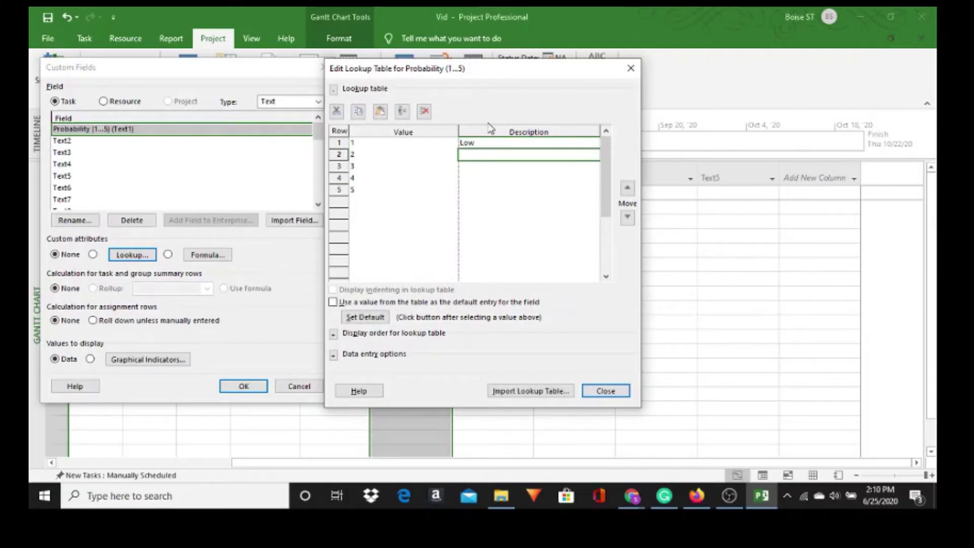
type("Me")
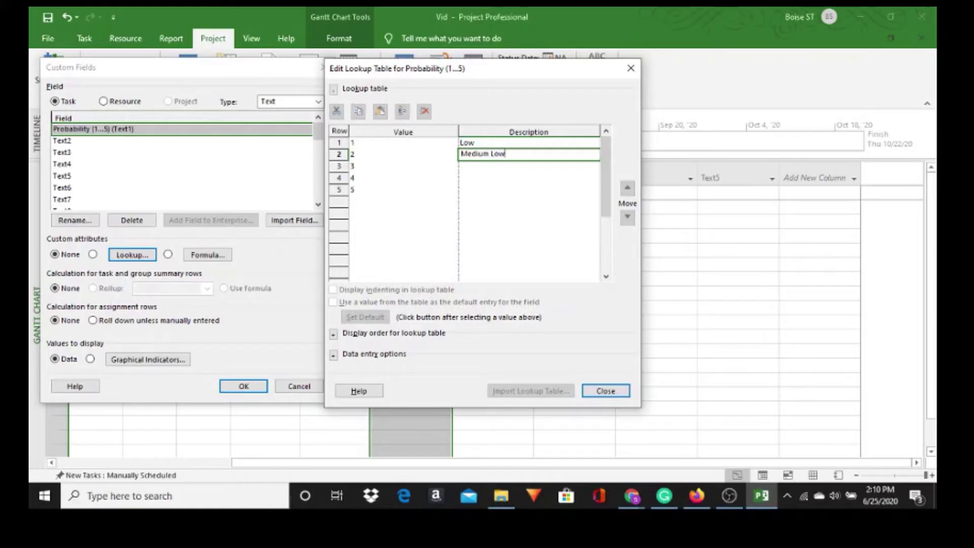
type("dium Low")
key("Return")
type("Me")
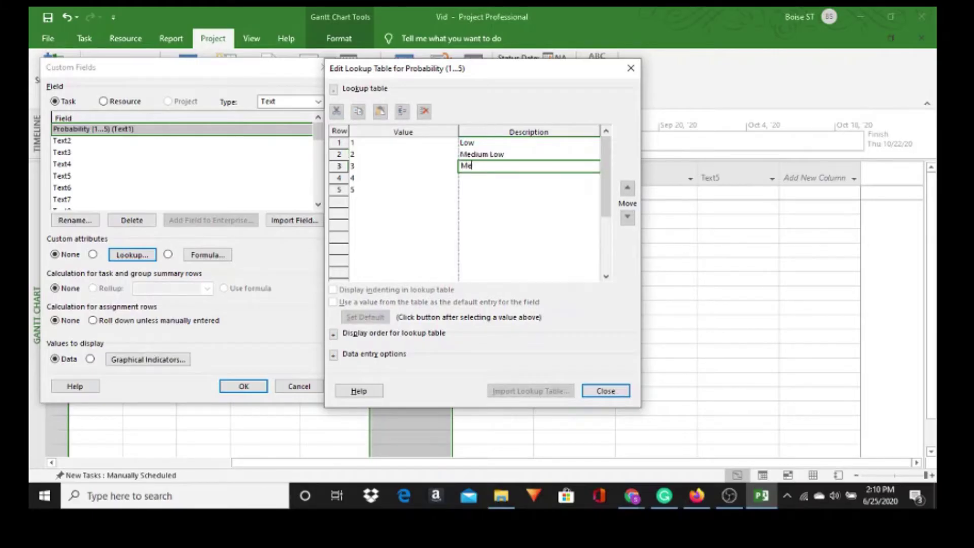
type("dium")
key("Return")
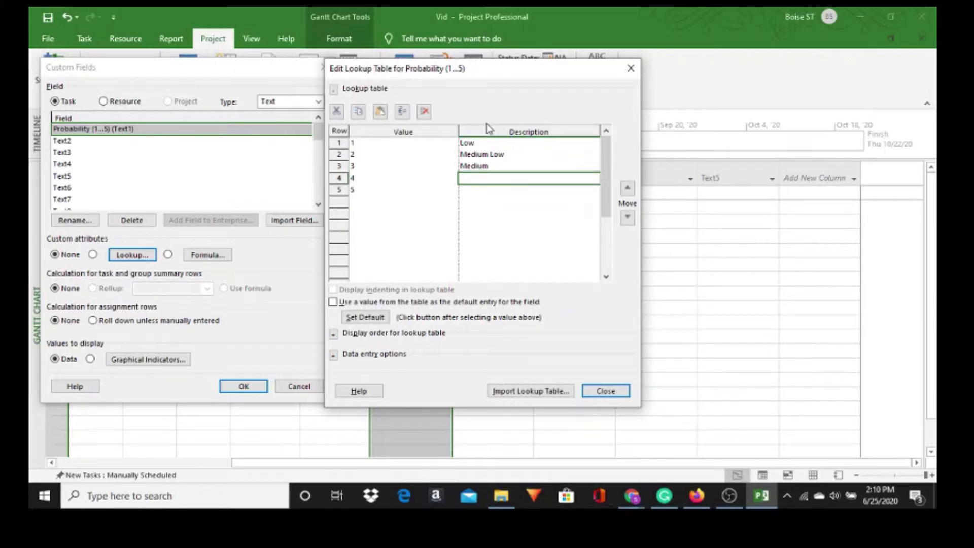
type("Med")
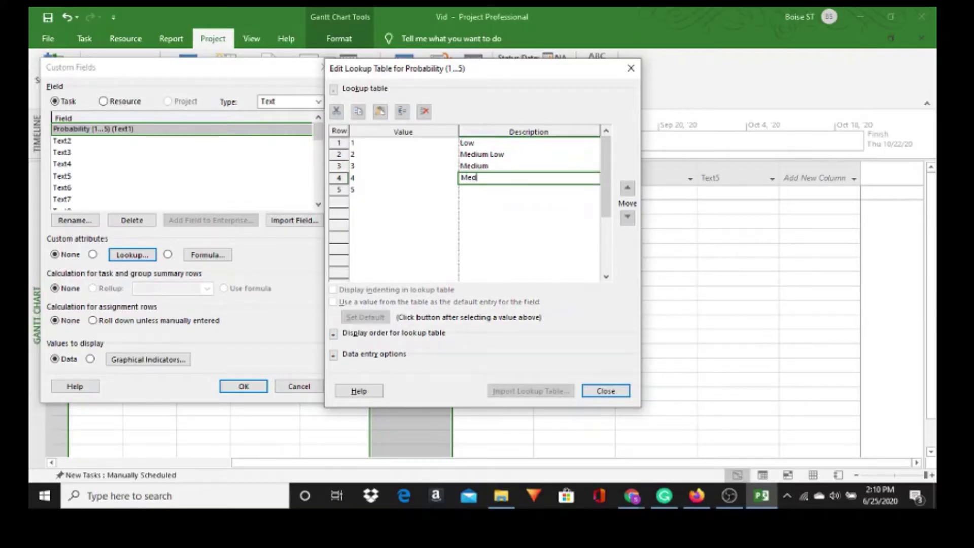
type("ium High")
key("Return")
type("Hi")
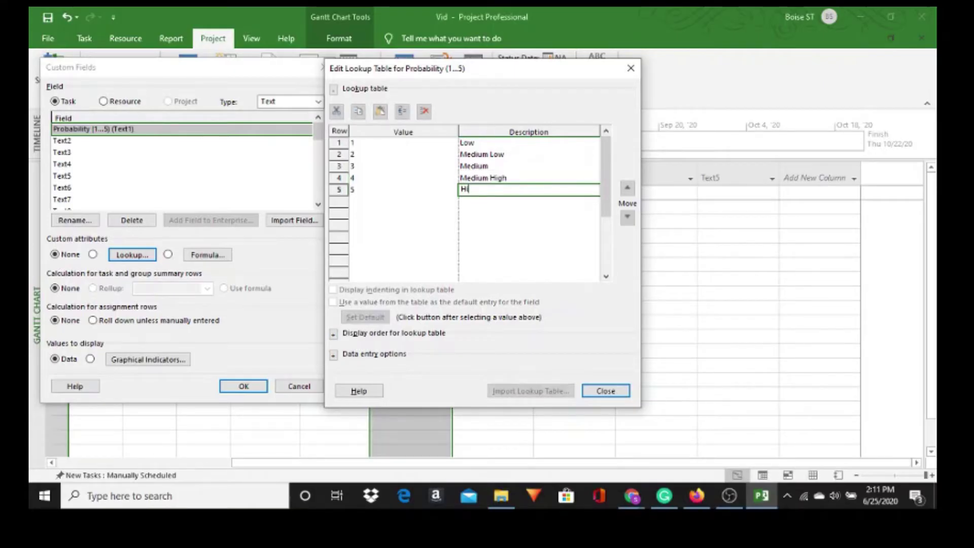
type("gh")
left_click(607, 393)
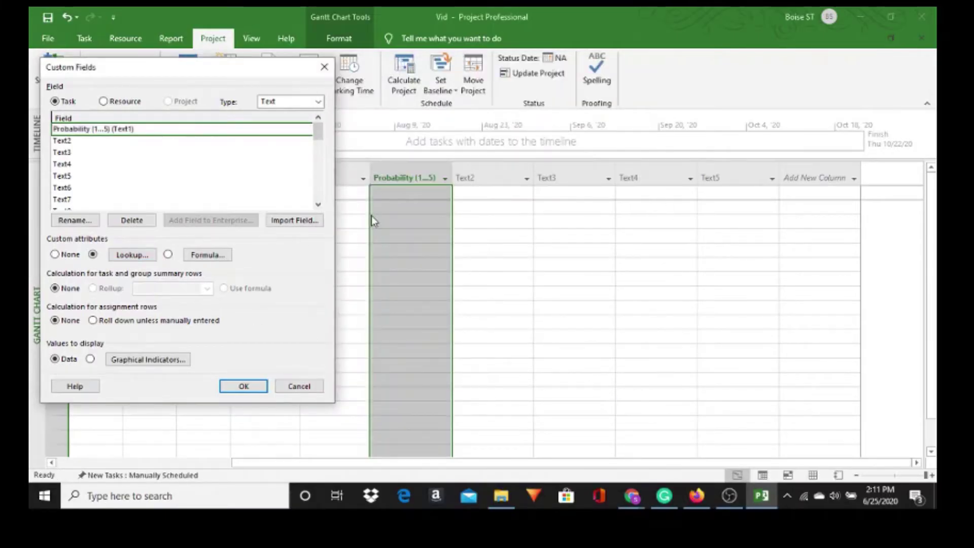
Apply the Probability field settings and check task 1 offers the 1 Low–5 High pick list
left_click(244, 387)
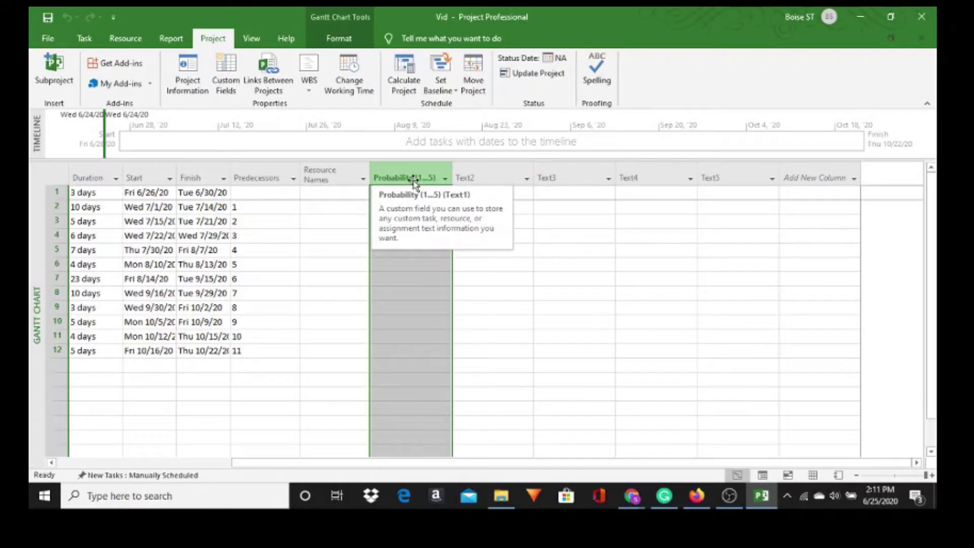
left_click(444, 179)
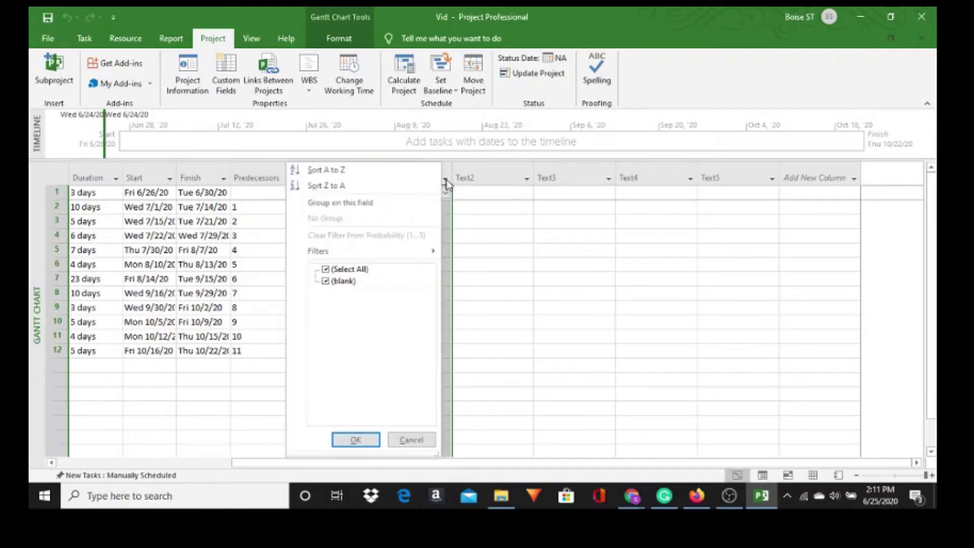
left_click(446, 183)
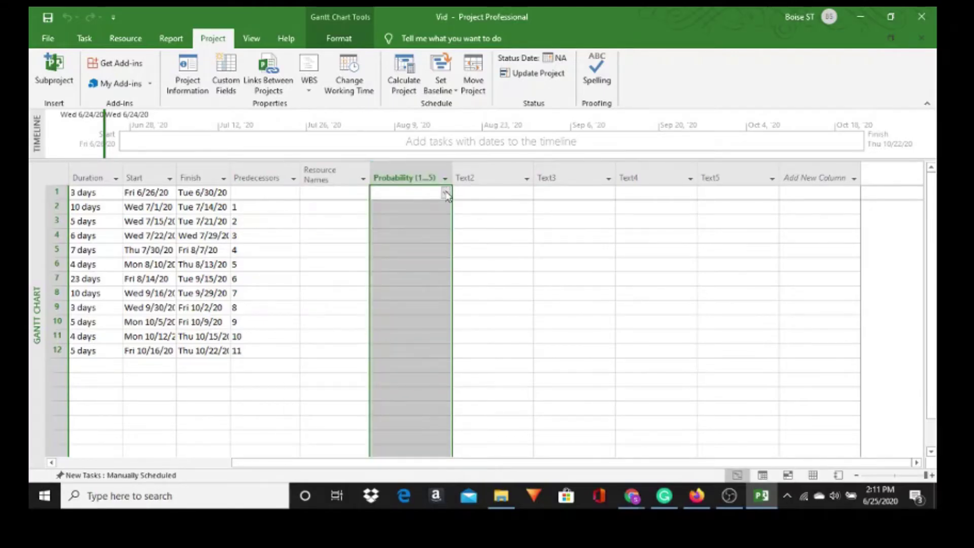
left_click(444, 195)
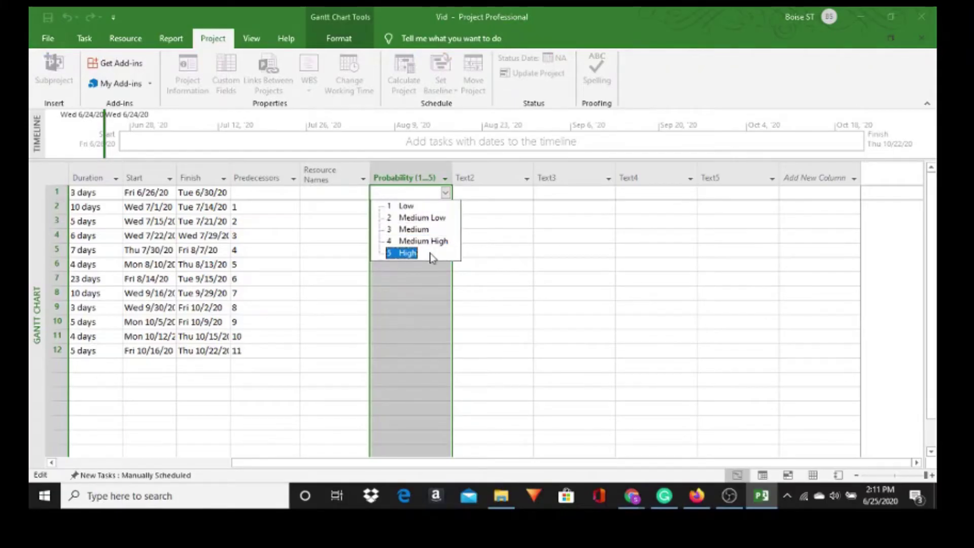
left_click(498, 179)
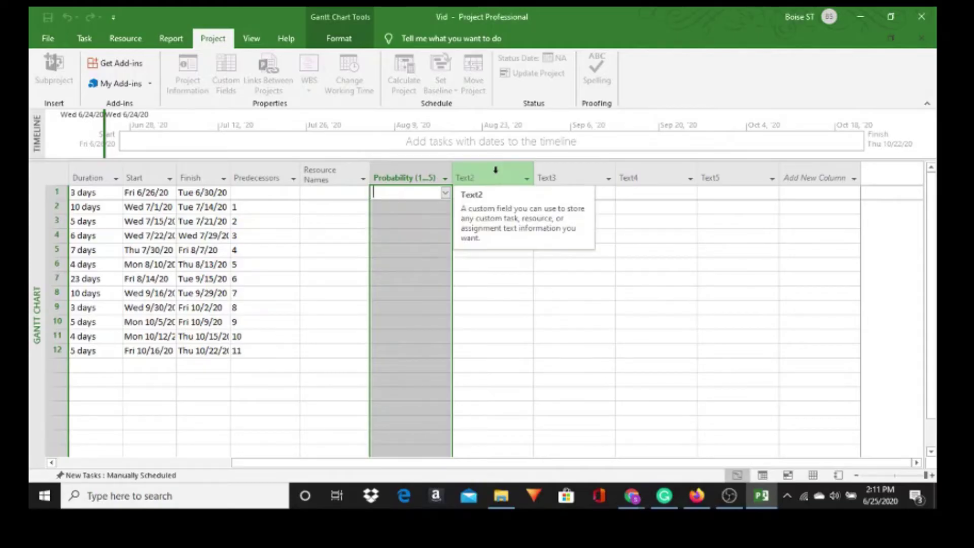
left_click(497, 178)
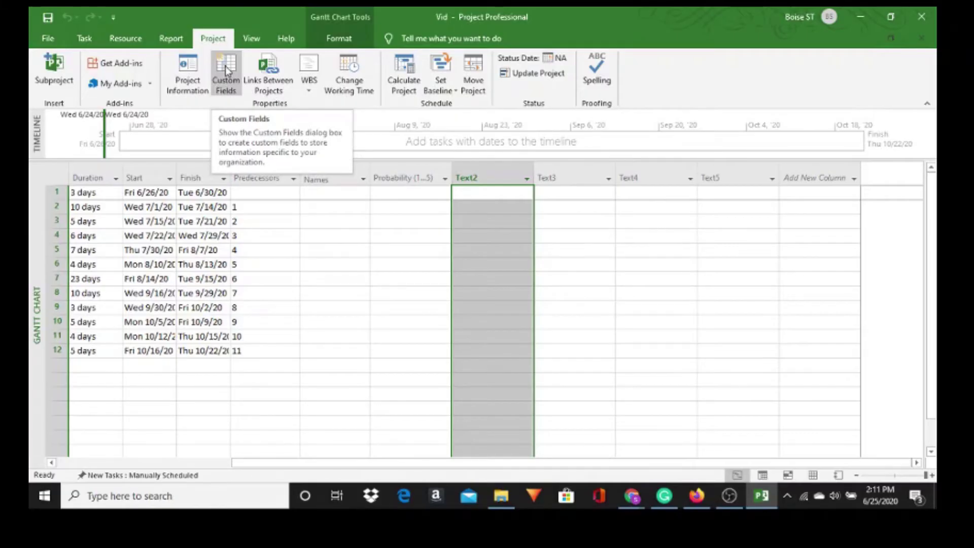
Rename the Text2 custom field to 'Impact (1...5)'
left_click(225, 69)
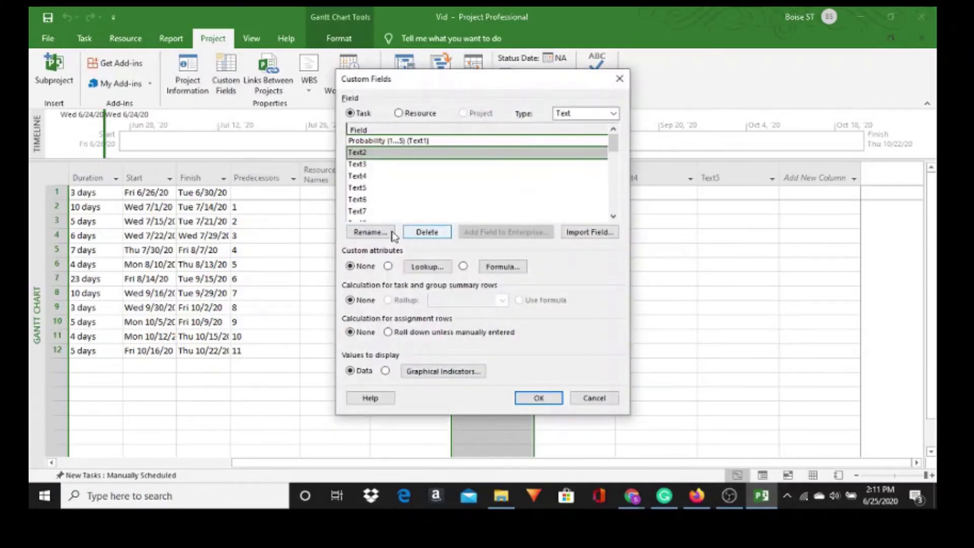
left_click(386, 233)
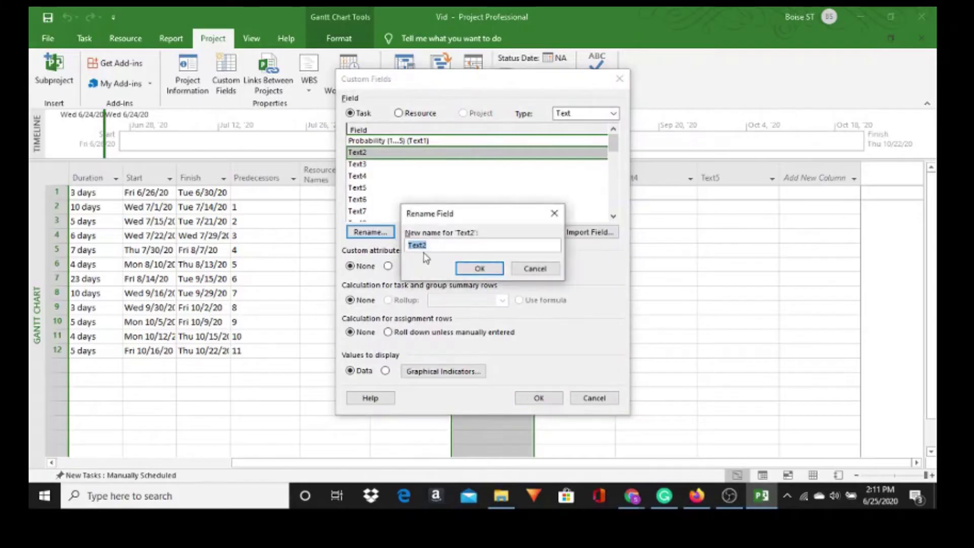
type("In")
left_click(479, 269)
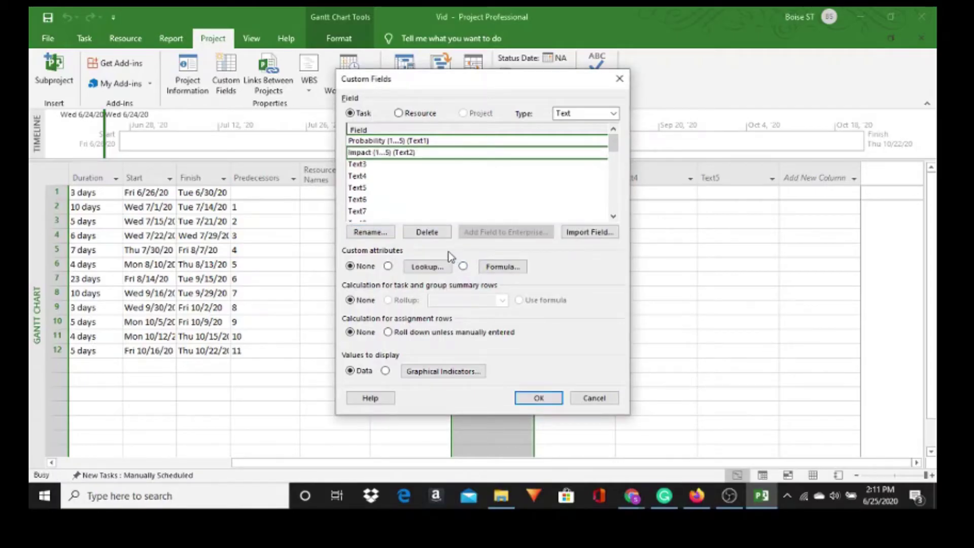
Create an Impact lookup table with values 1, 2, 3, 4 and 5
left_click(441, 269)
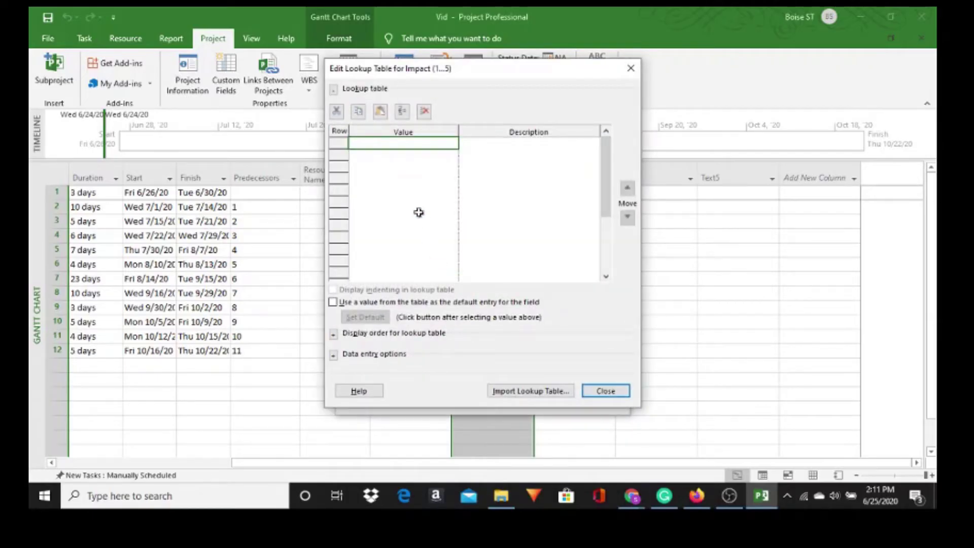
type("1")
key("Return")
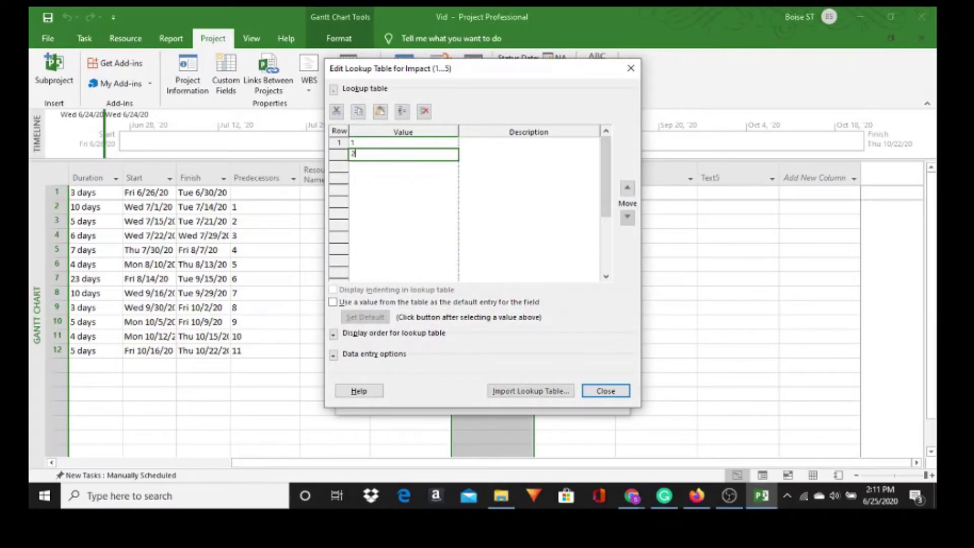
type("2")
key("Return")
type("3")
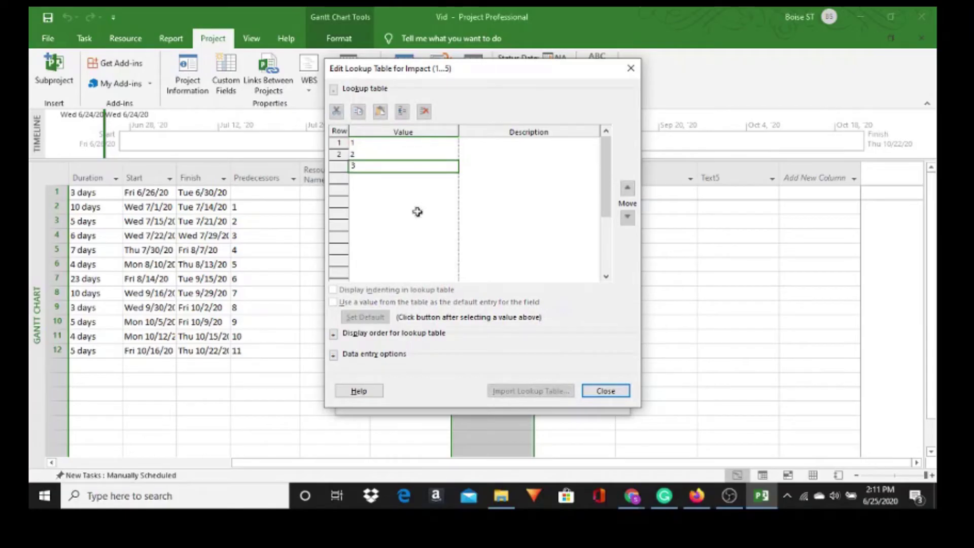
key("Return")
type("4")
key("Return")
type("5")
Describe Impact values 1–5 as Low, Medium Low, Medium, Medium High and High
left_click(510, 143)
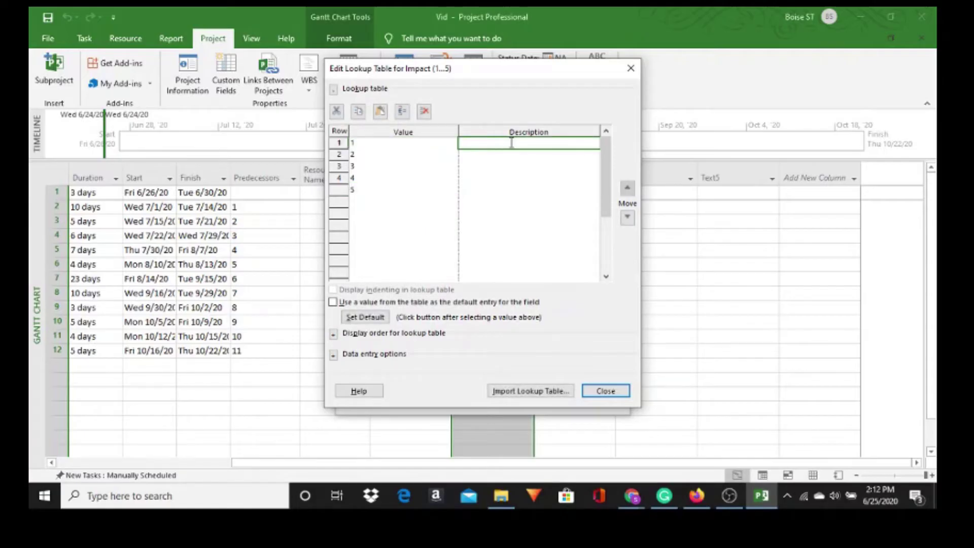
type("Low")
key("Return")
type("Medium Low")
key("Return")
type("Medium")
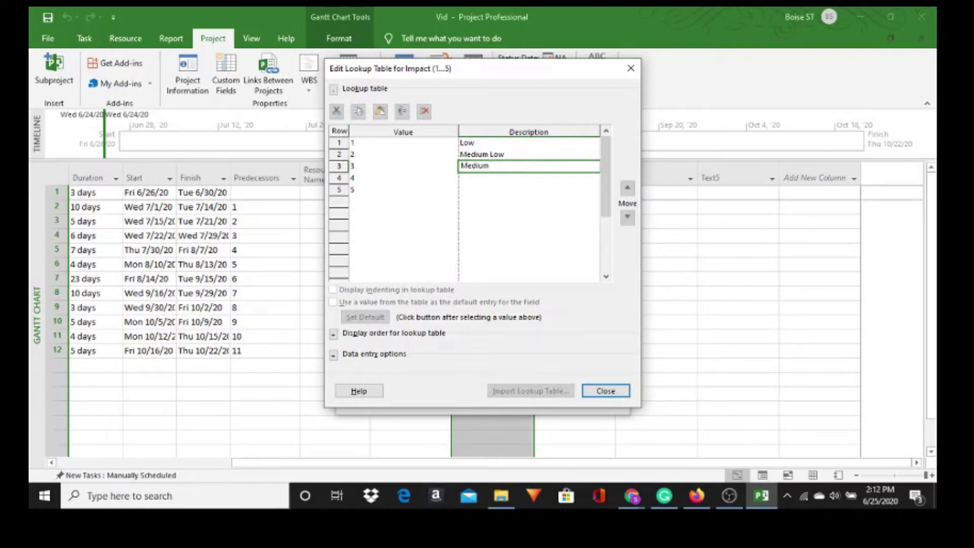
key("Return")
type("Medium")
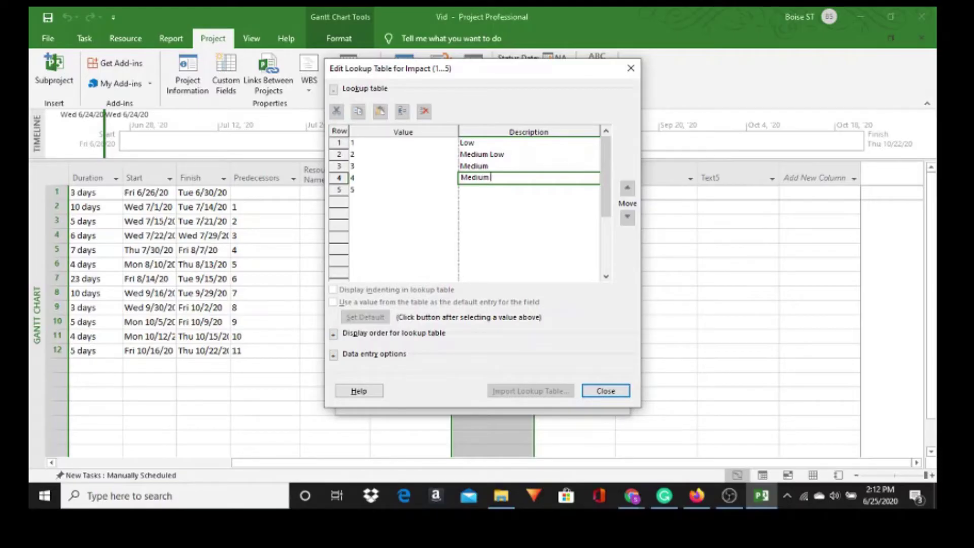
type("High")
key("Return")
type("High")
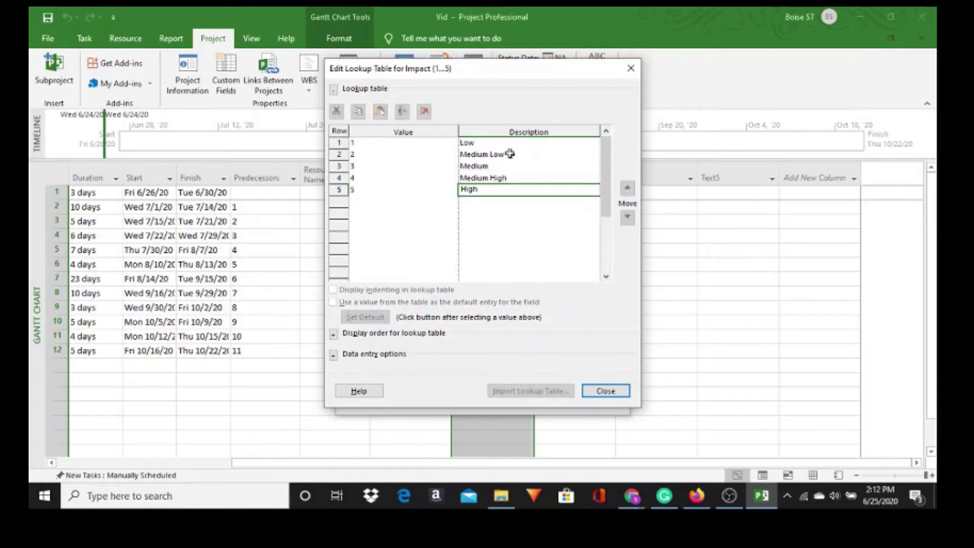
Apply the Impact lookup and confirm task 1 shows the 1 Low–5 High choices
left_click(604, 391)
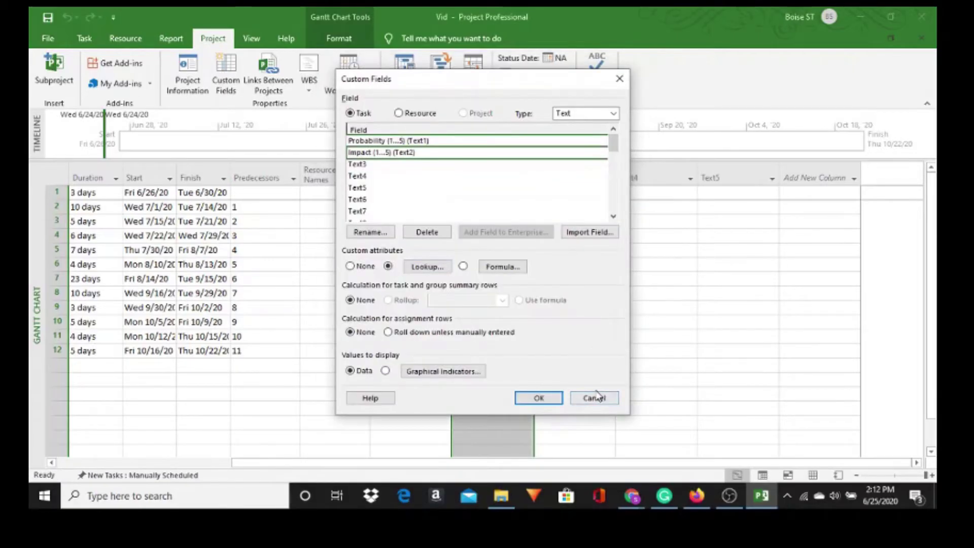
left_click(538, 399)
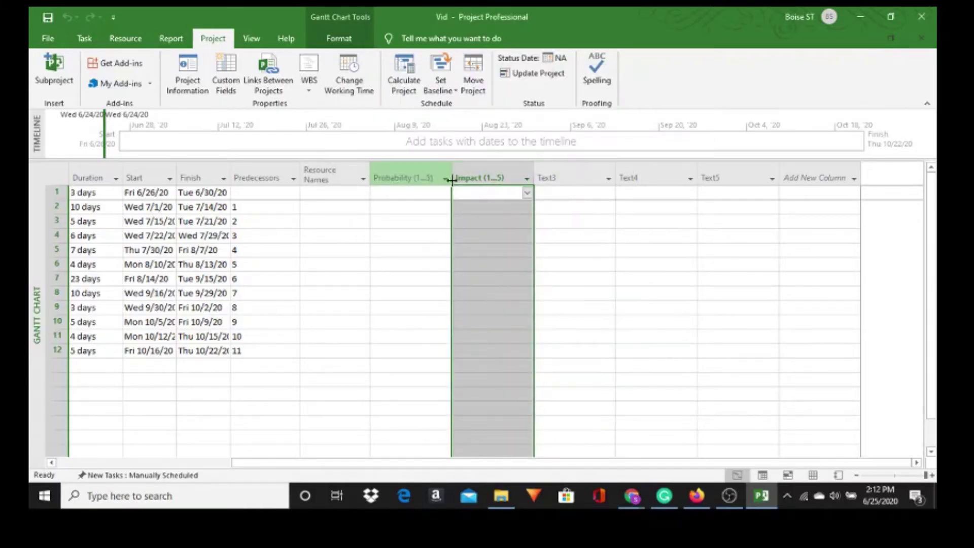
left_click(527, 193)
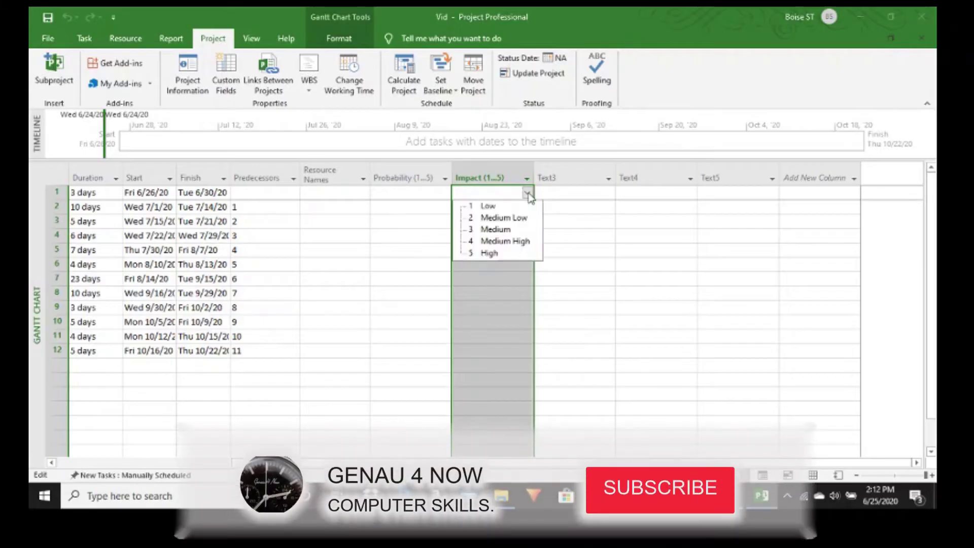
key("Escape")
left_click(561, 173)
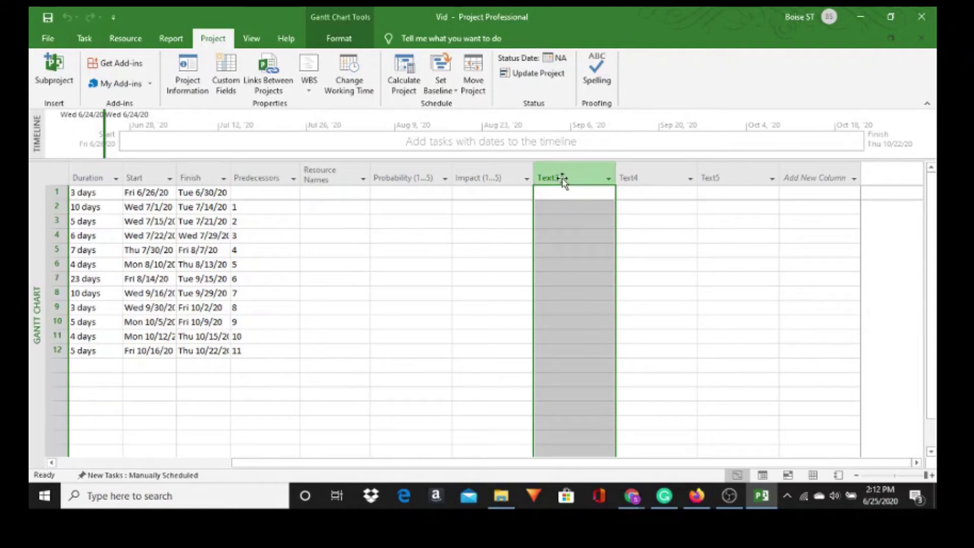
Begin renaming Text3 to 'Risk Level (Prob X Impact (1...5))'
left_click(227, 71)
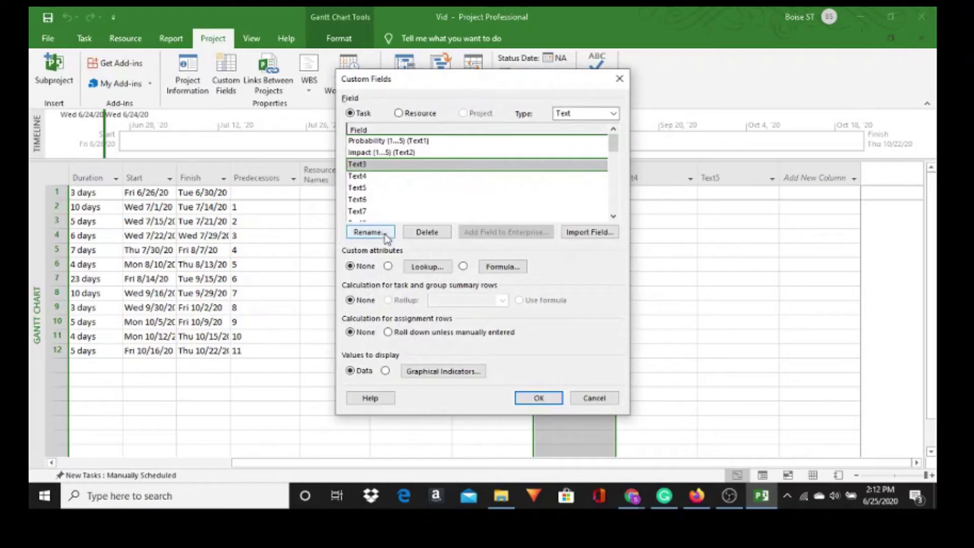
left_click(388, 234)
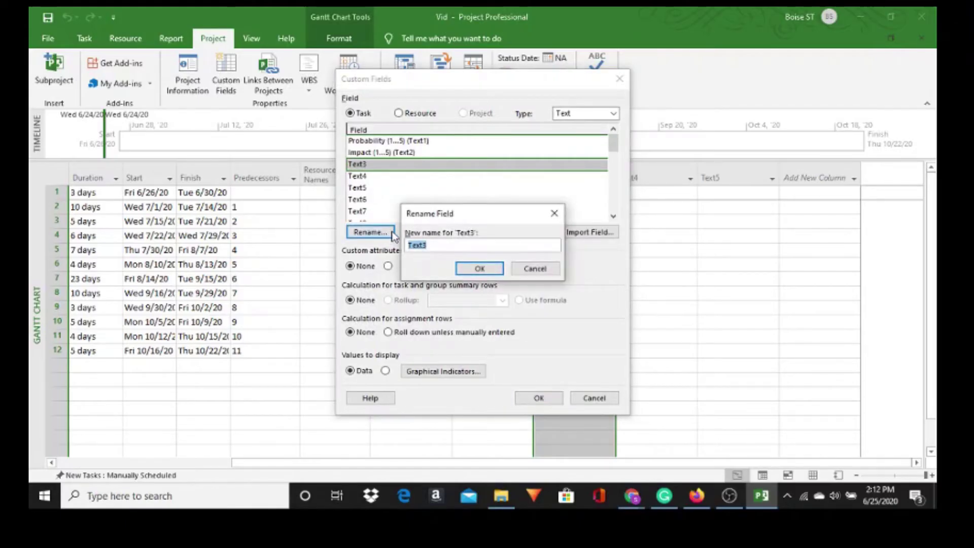
type("Risk Level (Prob X")
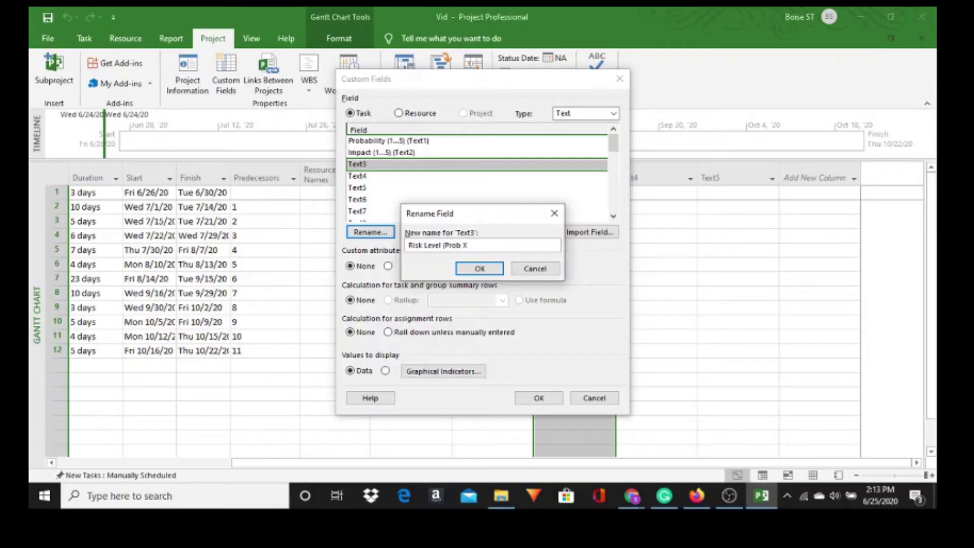
type(" Impact (1...5")
Confirm the Text3 rename and give it the formula [Probability (1...5)] * [Impact (1...5)]
left_click(473, 272)
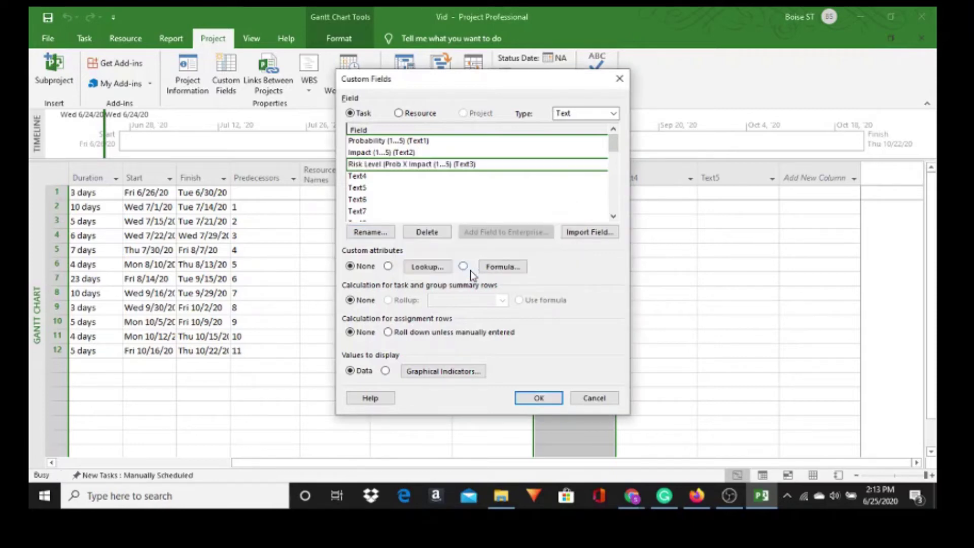
left_click_drag(462, 92, 221, 59)
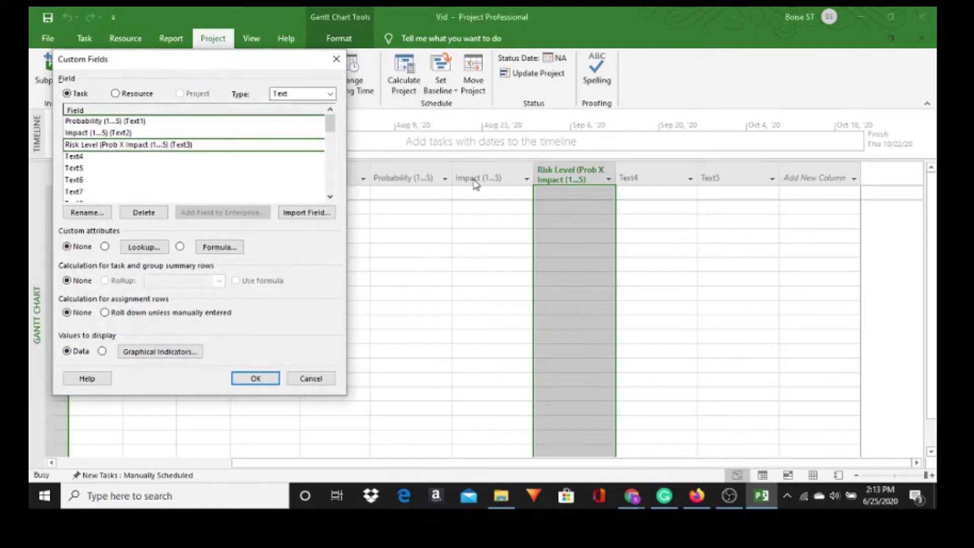
left_click(220, 247)
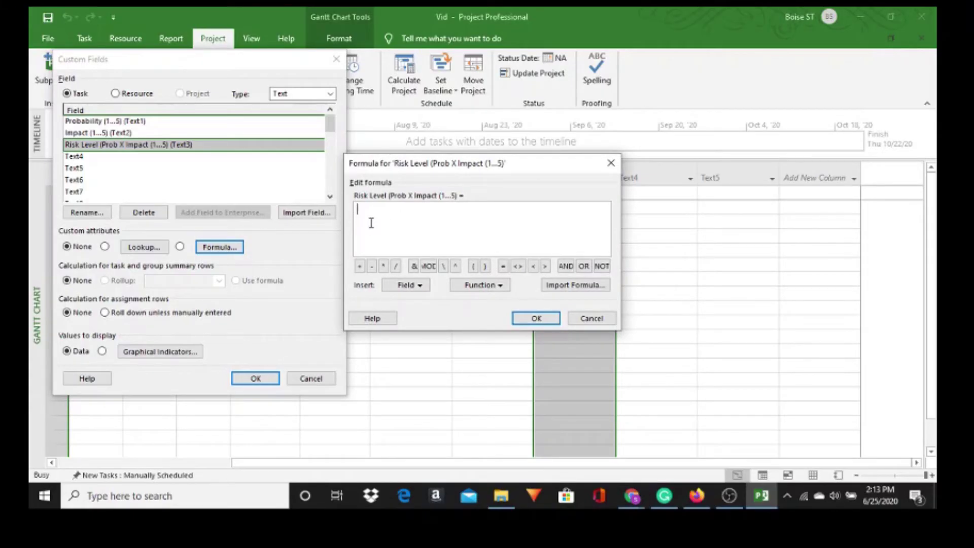
left_click(422, 288)
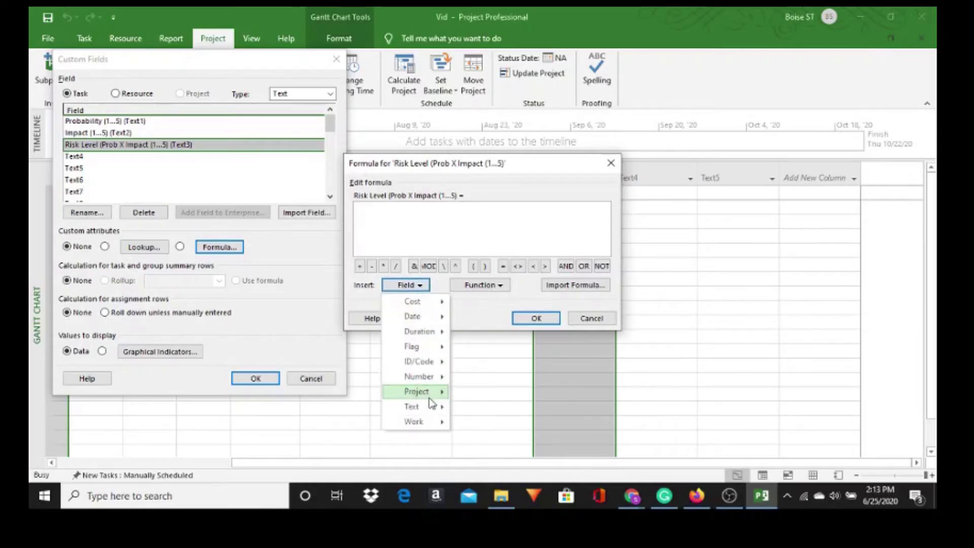
mouse_move(433, 408)
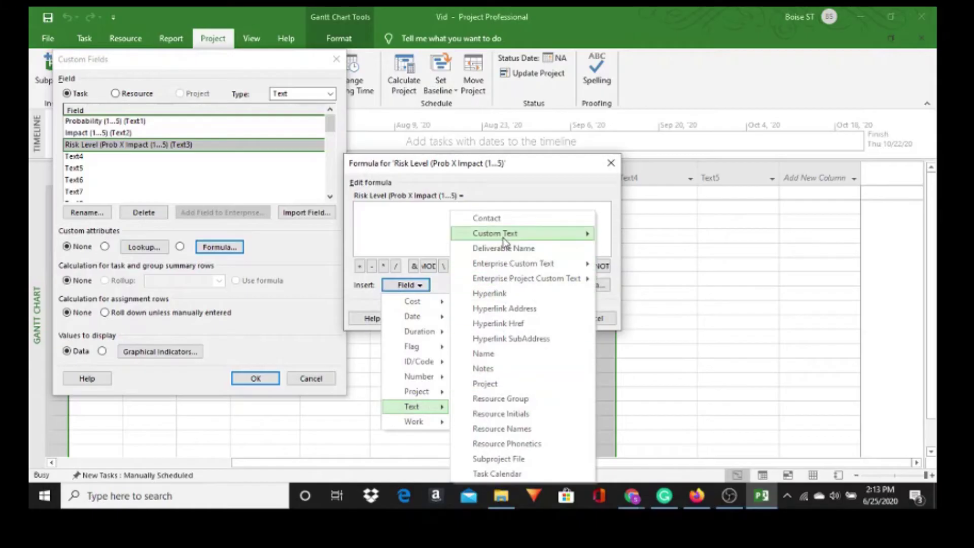
mouse_move(503, 242)
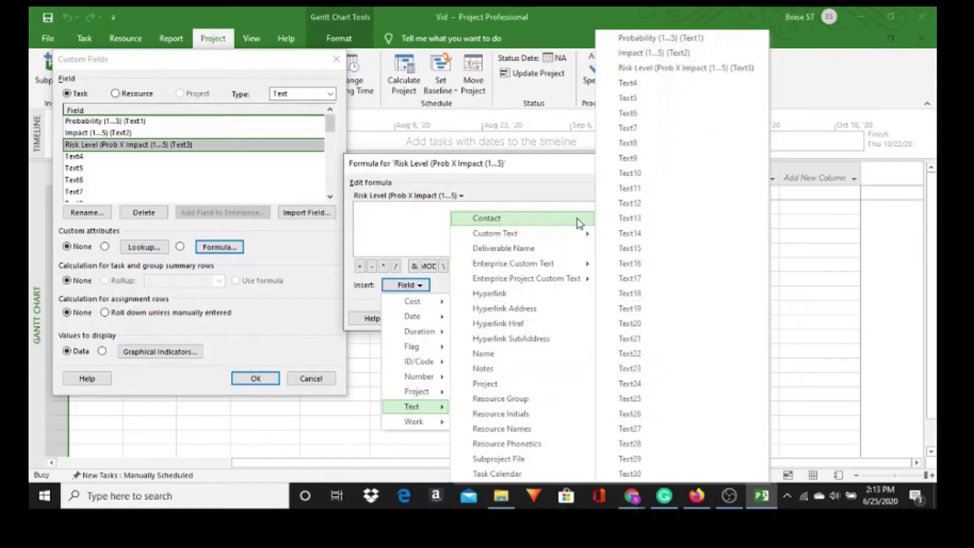
left_click(640, 44)
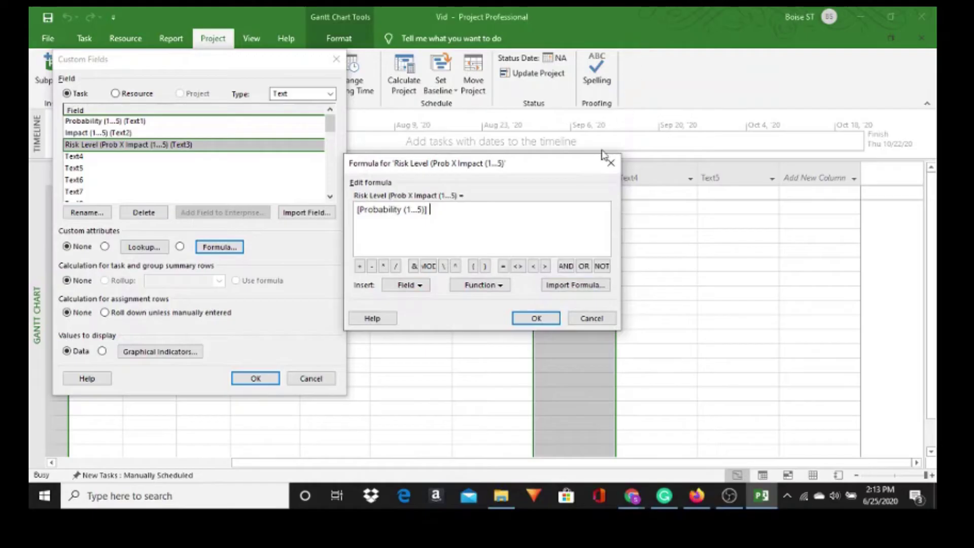
left_click(423, 286)
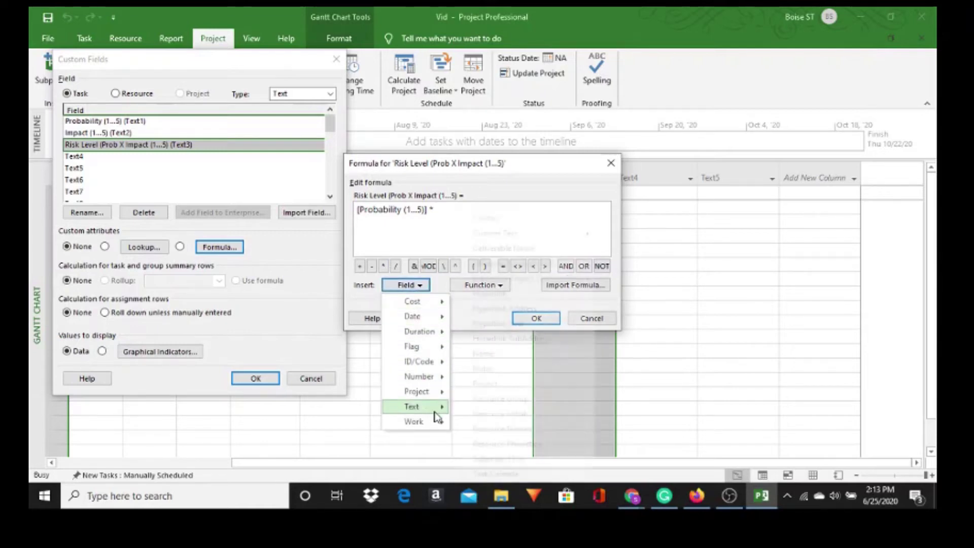
mouse_move(514, 235)
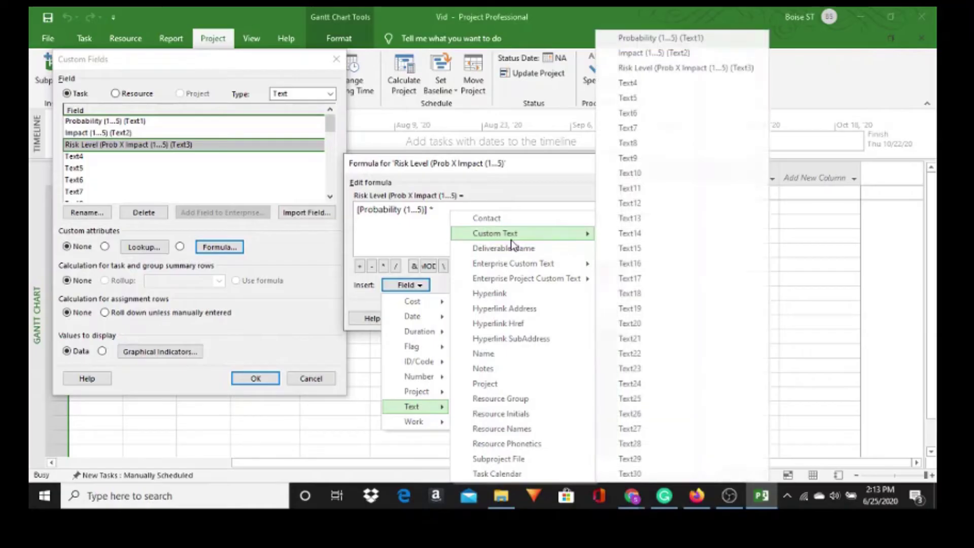
left_click(652, 54)
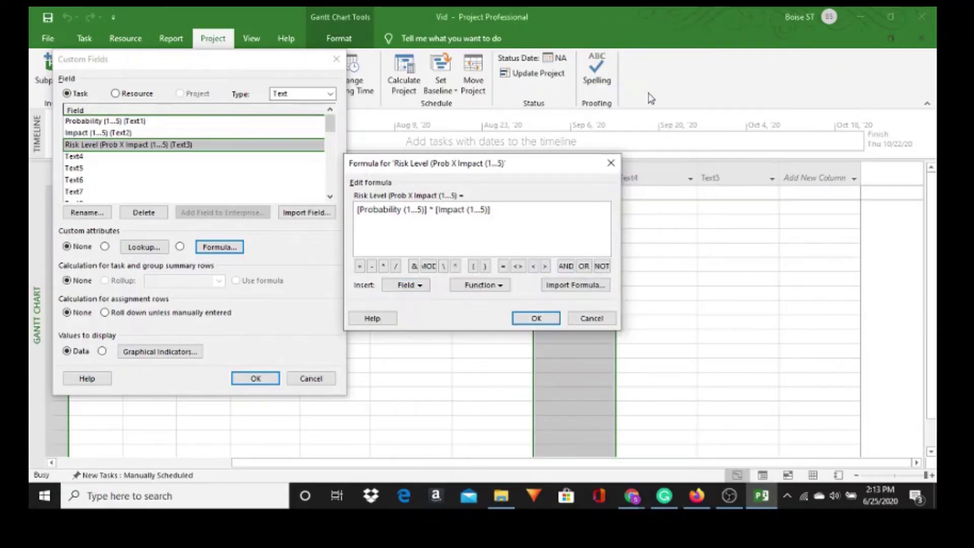
left_click(536, 319)
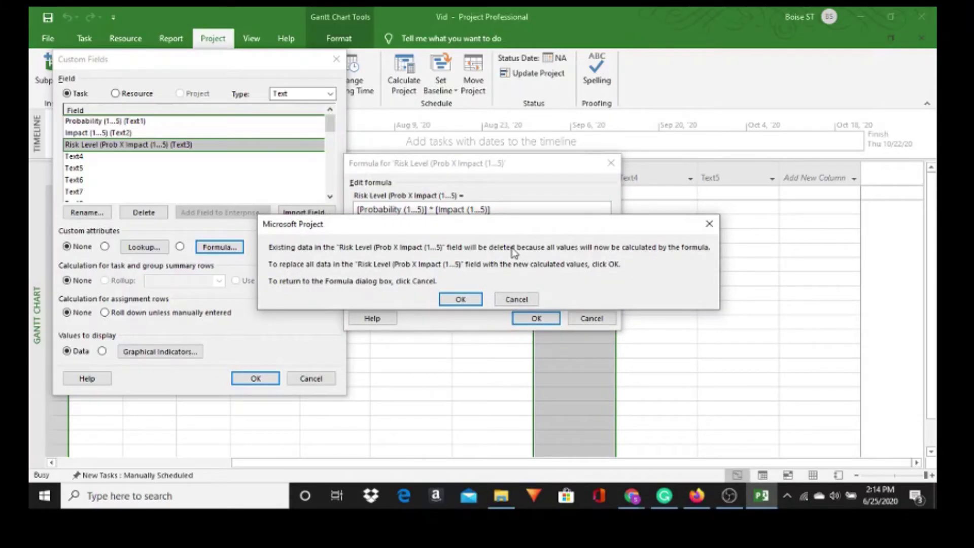
left_click(460, 300)
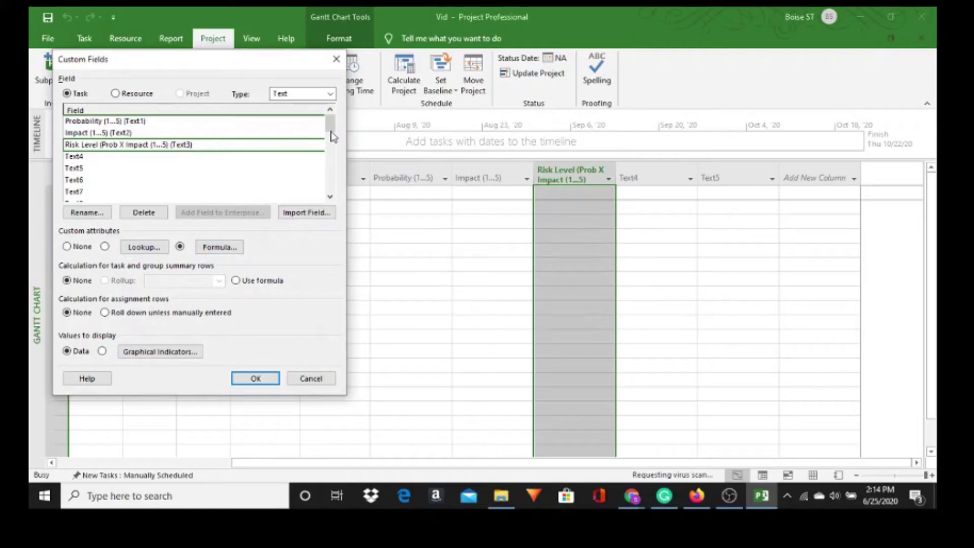
left_click(255, 378)
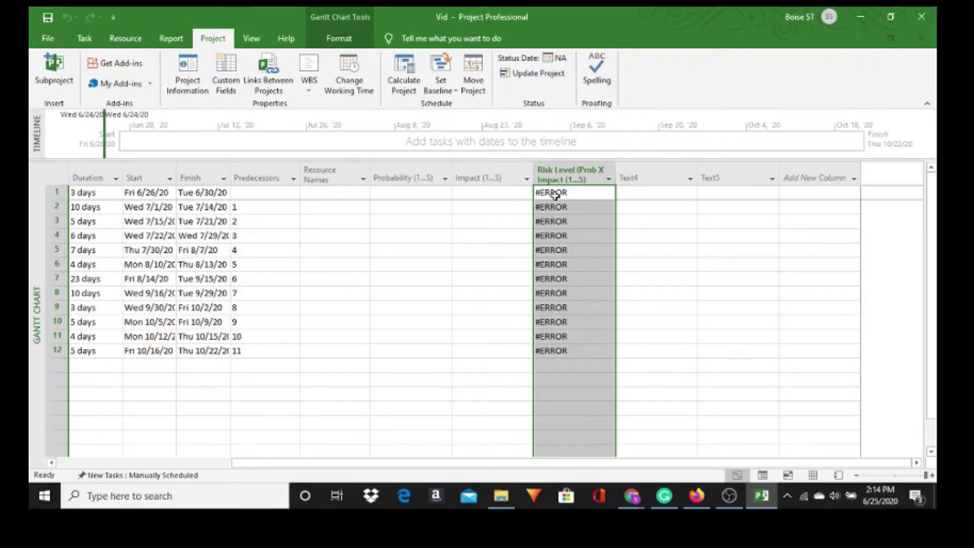
Rename the Text4 custom field to 'Risk Severity' and move the settings dialog aside
left_click(665, 173)
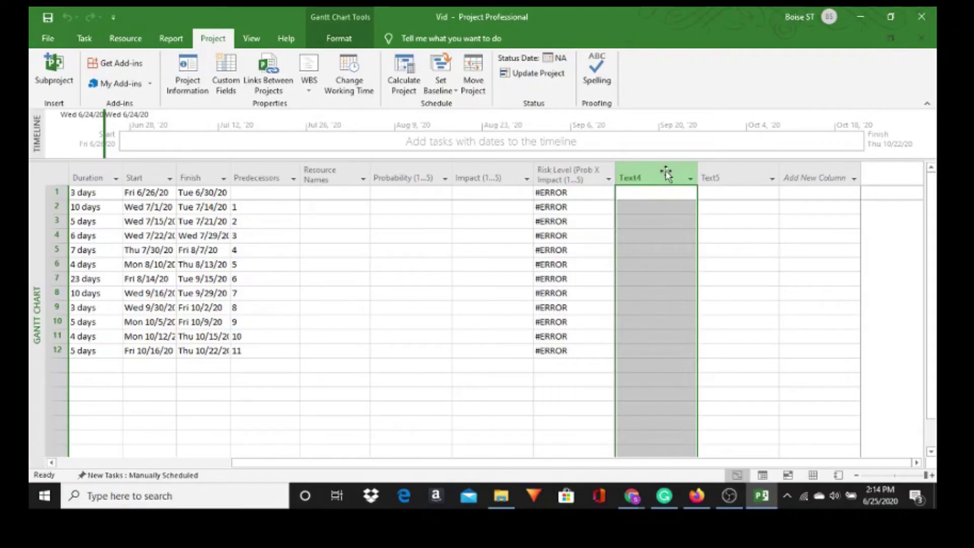
left_click(233, 69)
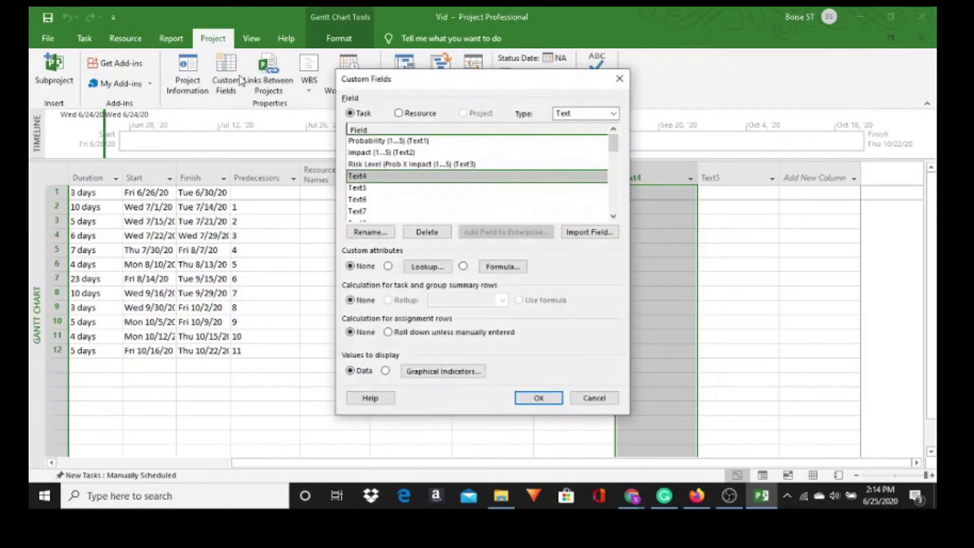
left_click(370, 232)
type("Risk Severity")
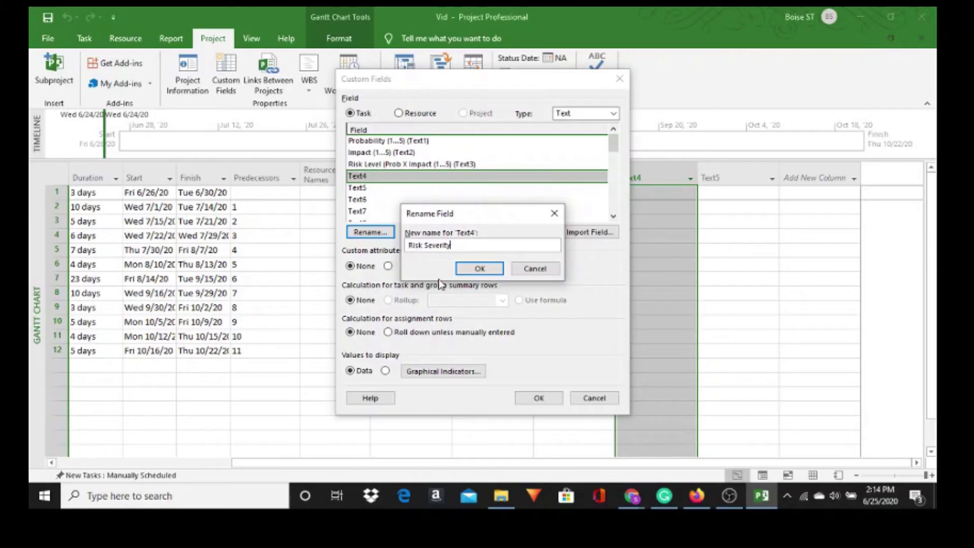
left_click(464, 271)
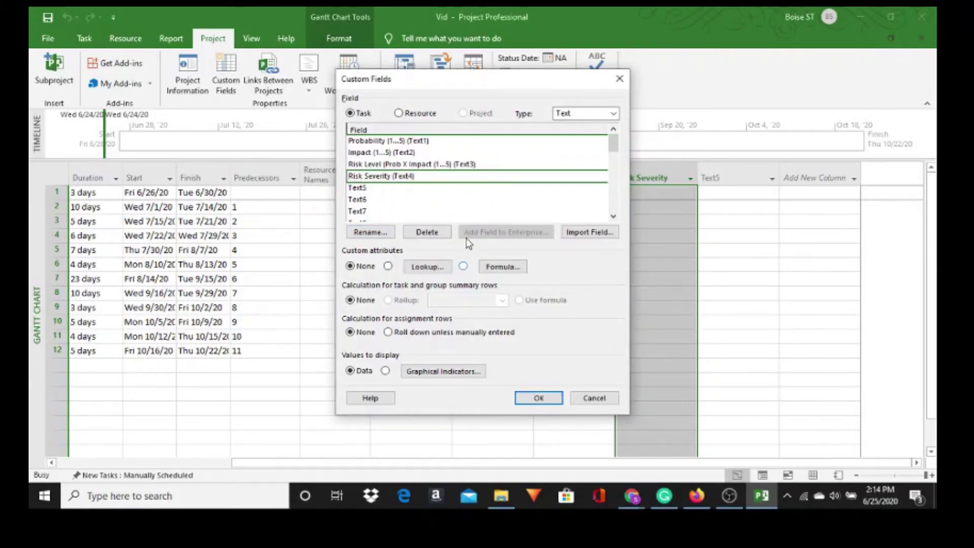
left_click_drag(483, 84, 259, 46)
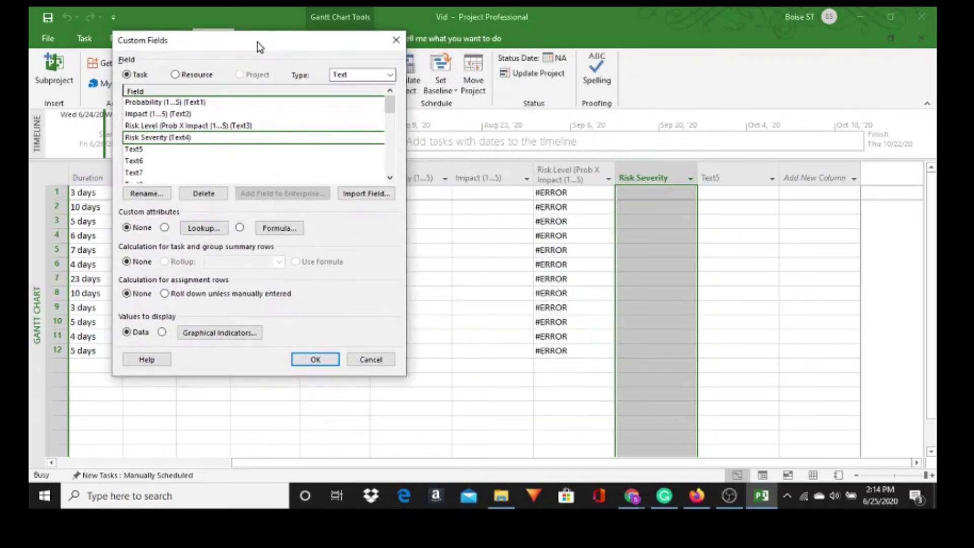
Begin the Risk Severity formula as iif([Risk Level] > 14, "High", iif(
left_click(278, 229)
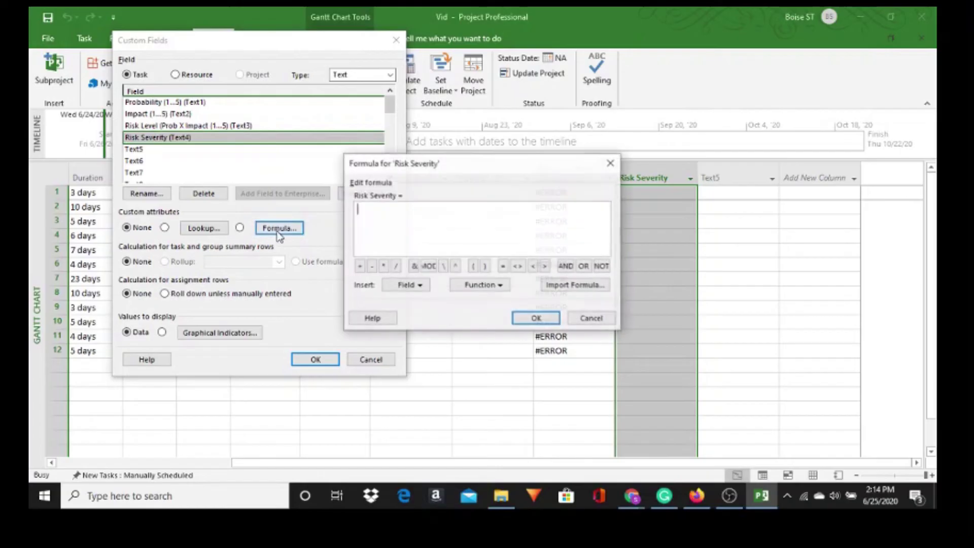
left_click(377, 243)
type("iif(")
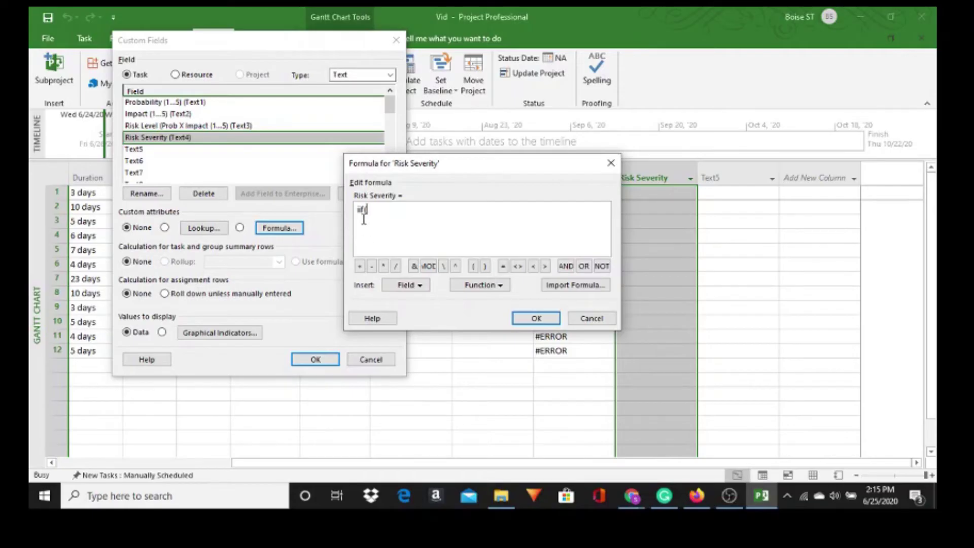
left_click(420, 286)
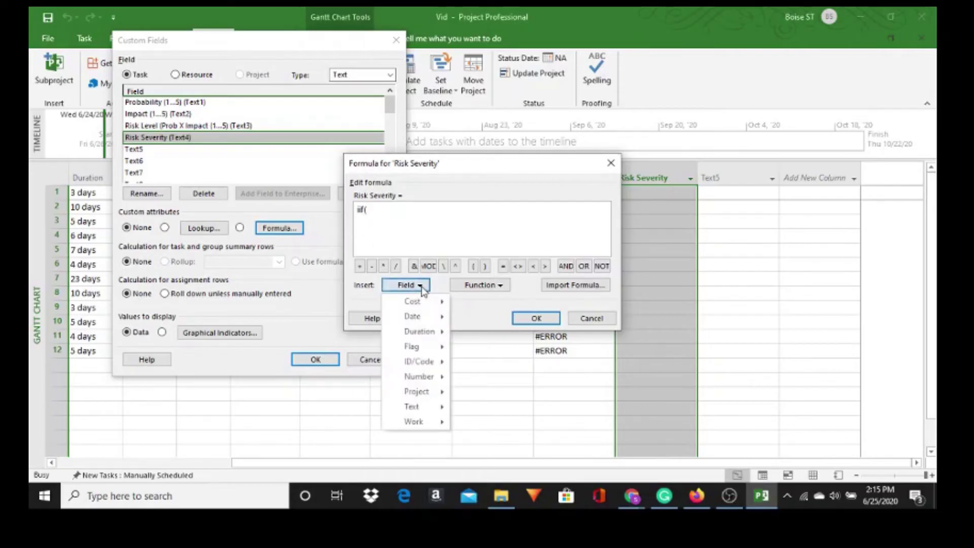
mouse_move(444, 409)
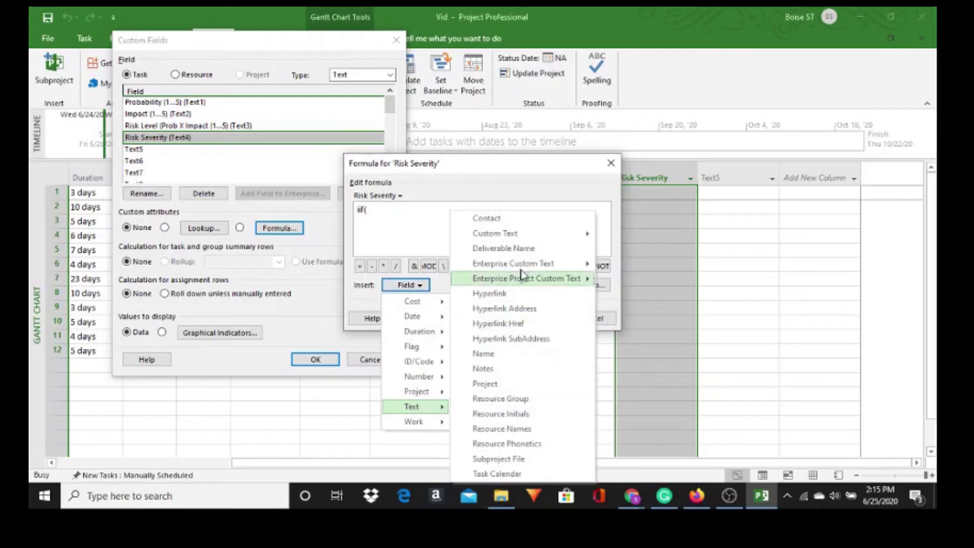
mouse_move(528, 238)
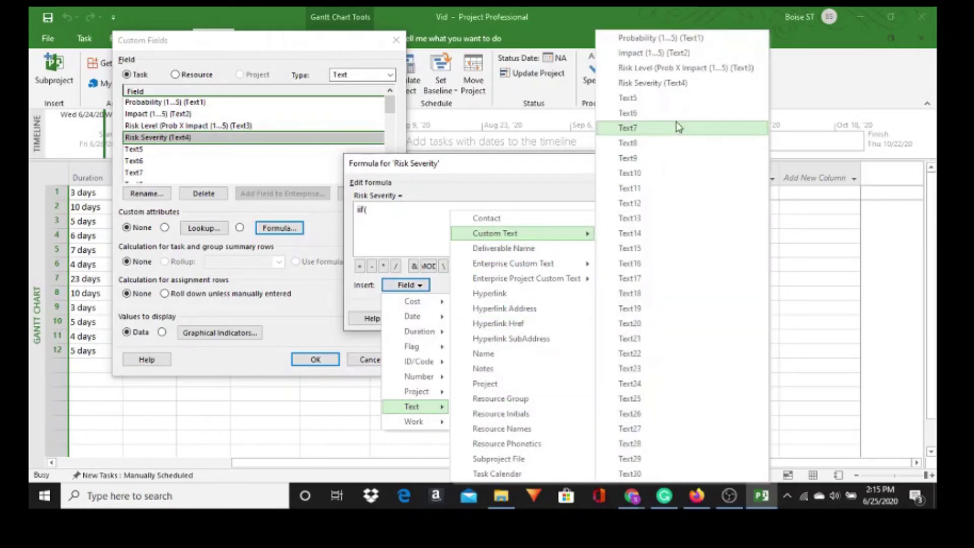
left_click(671, 71)
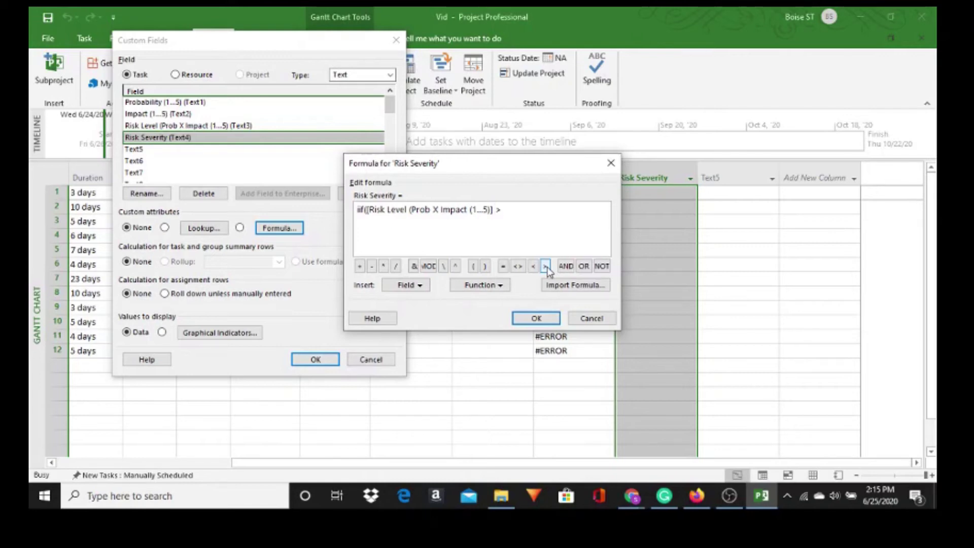
type("14, \"High\", iif")
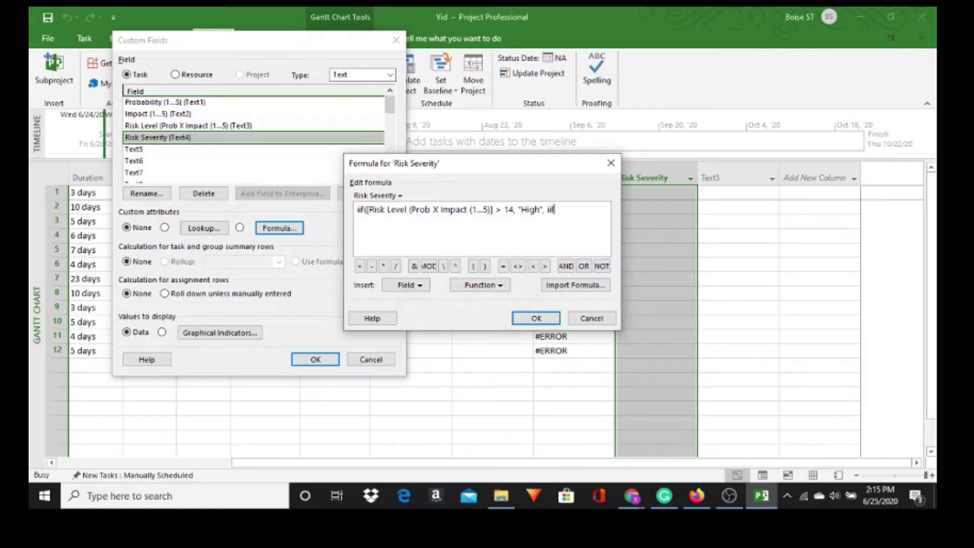
type("(")
Add the nested condition Risk Level greater than 5 AND Risk Level bounded by 14
left_click(423, 287)
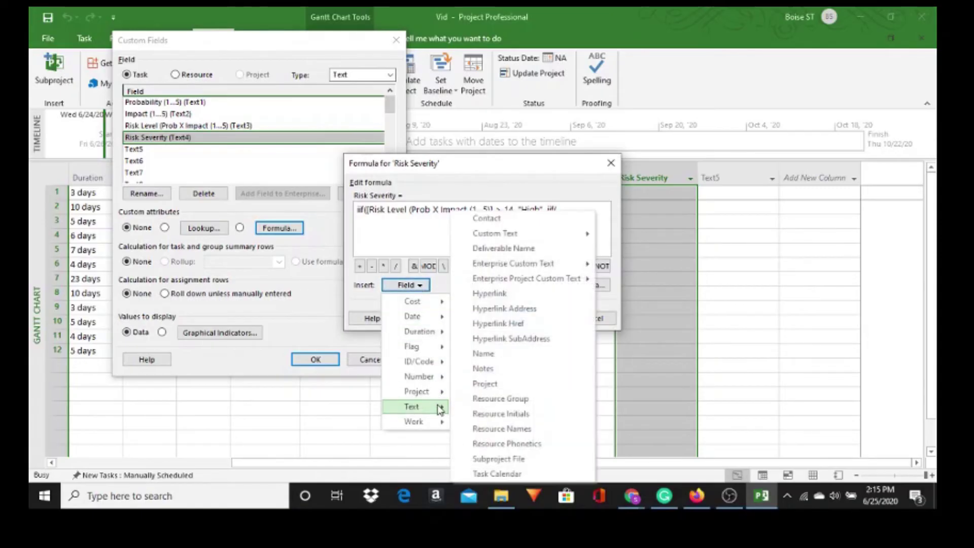
mouse_move(519, 239)
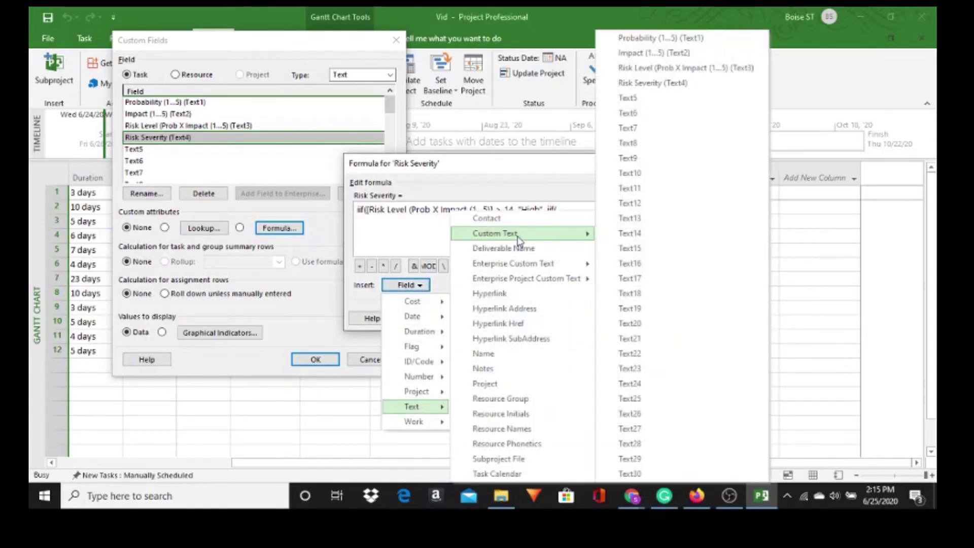
left_click(639, 69)
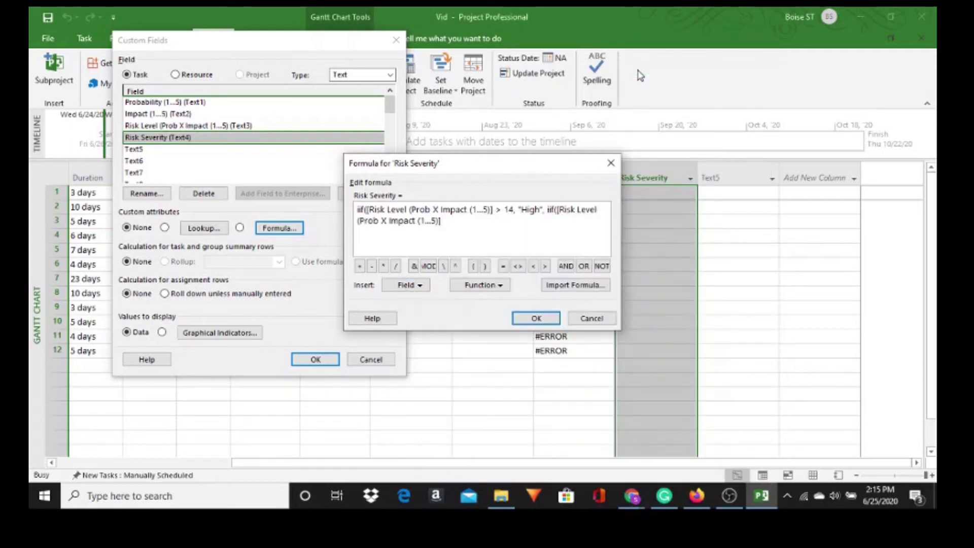
left_click(546, 266)
type("5")
left_click(566, 266)
left_click(420, 286)
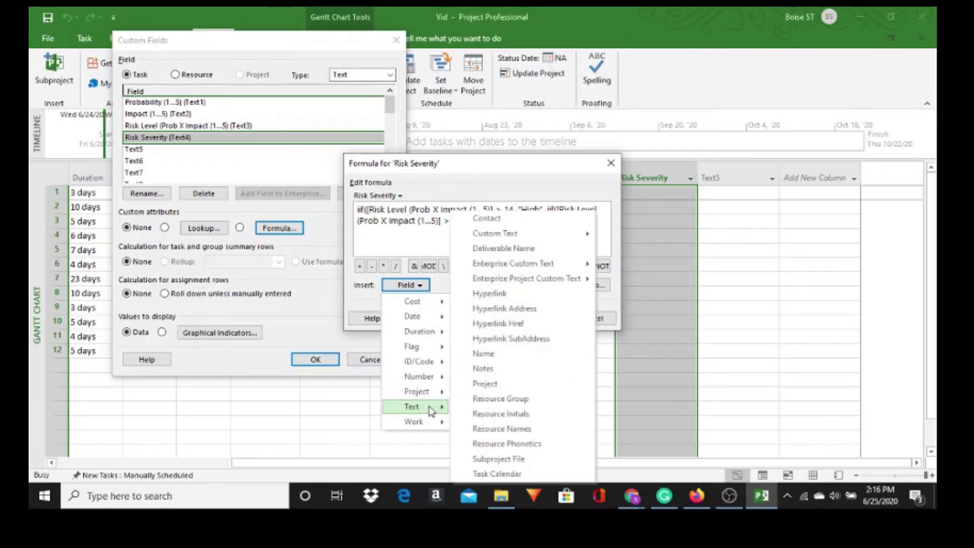
mouse_move(579, 237)
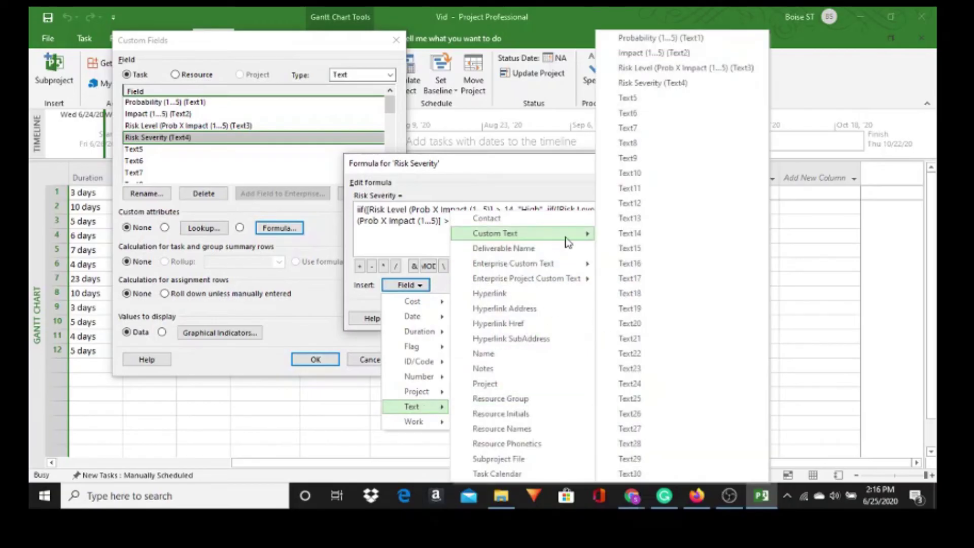
left_click(679, 71)
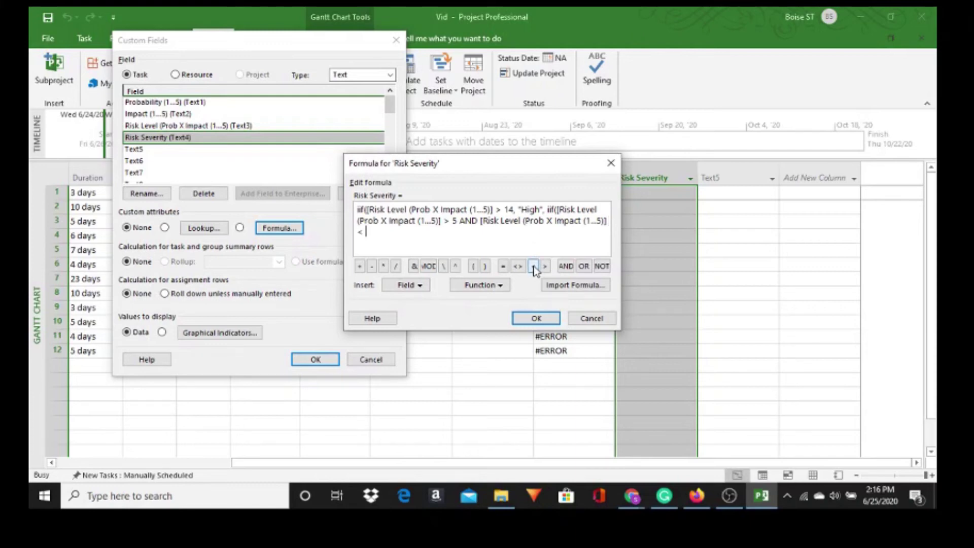
type("14")
Finish the formula with "Medium" and "Low" results and closing parentheses, then accept it
type(", ")
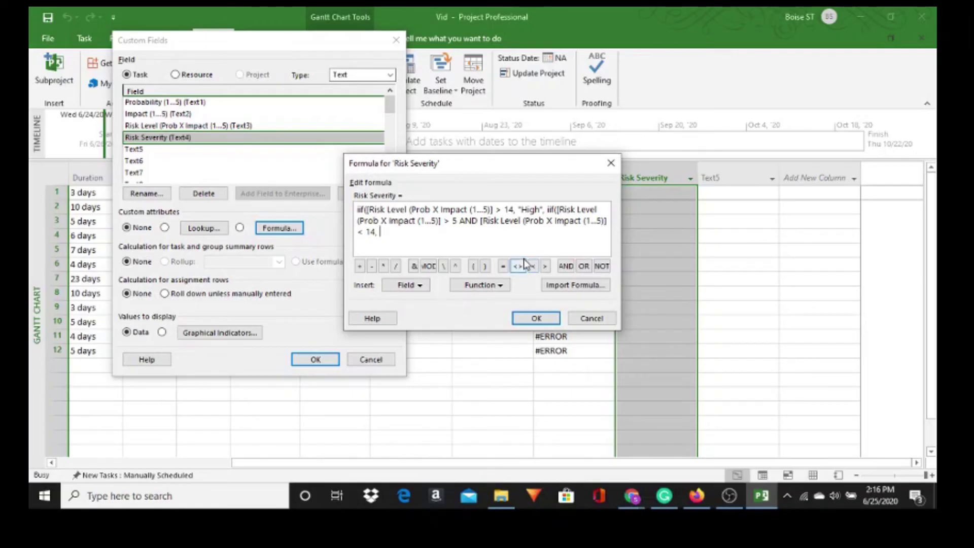
type("\"medi")
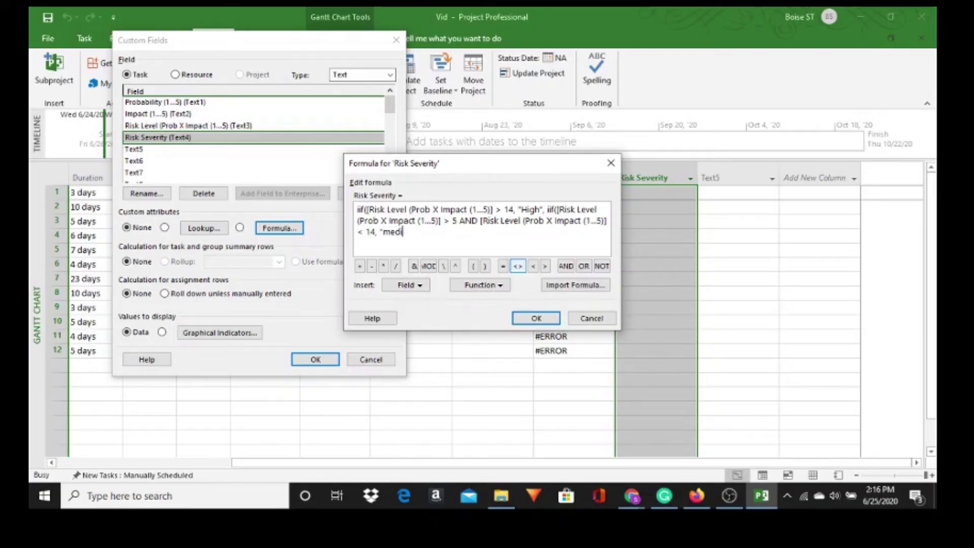
type("um\"")
key("BackSpace")
key("BackSpace")
key("BackSpace")
key("BackSpace")
key("BackSpace")
key("BackSpace")
key("BackSpace")
type("Medium\", \"low")
key("BackSpace")
key("BackSpace")
key("BackSpace")
type("Low\"")
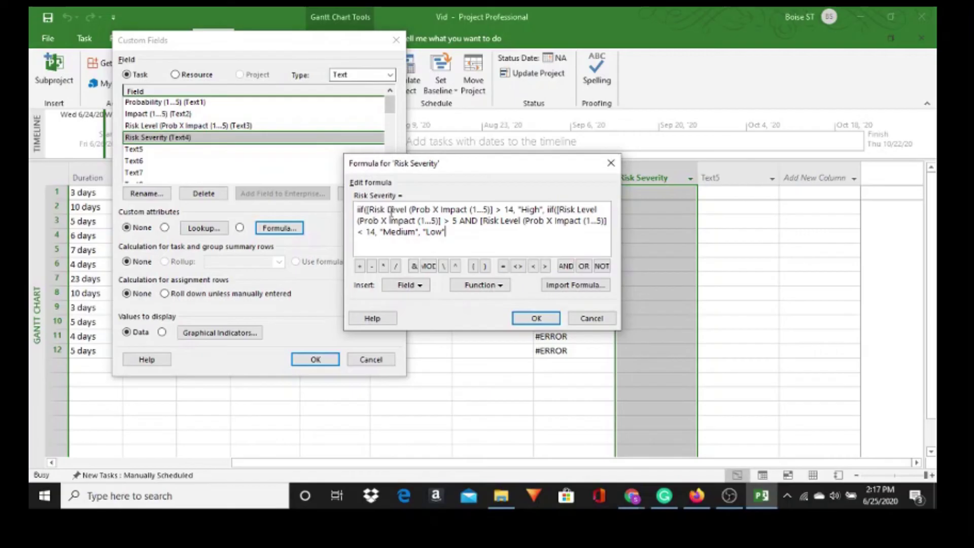
key("super+plus")
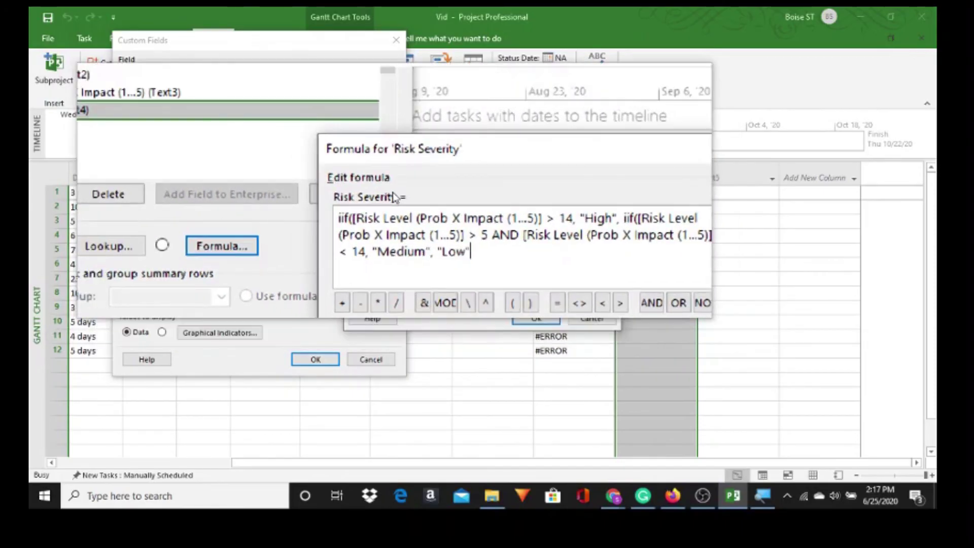
type("))")
key("super+minus")
key("super+minus")
key("super+minus")
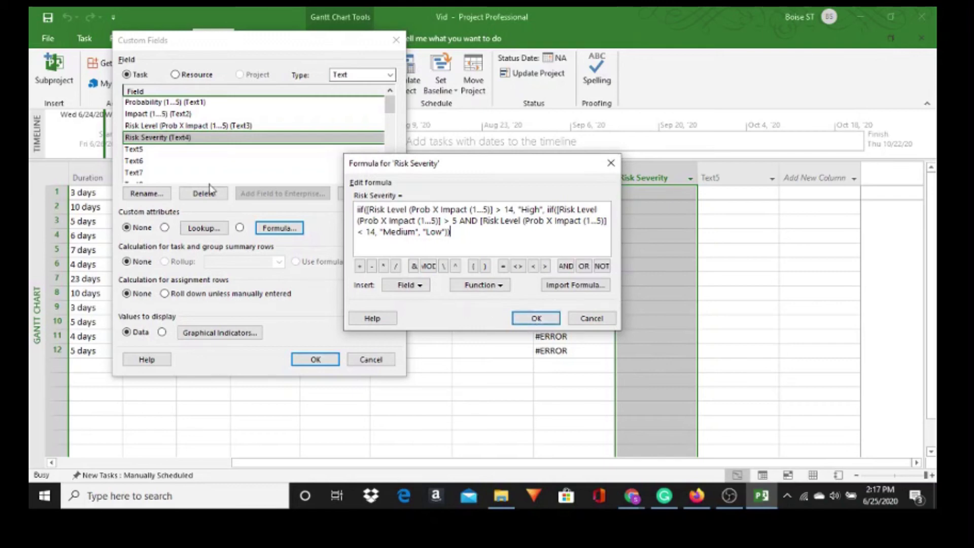
left_click(536, 319)
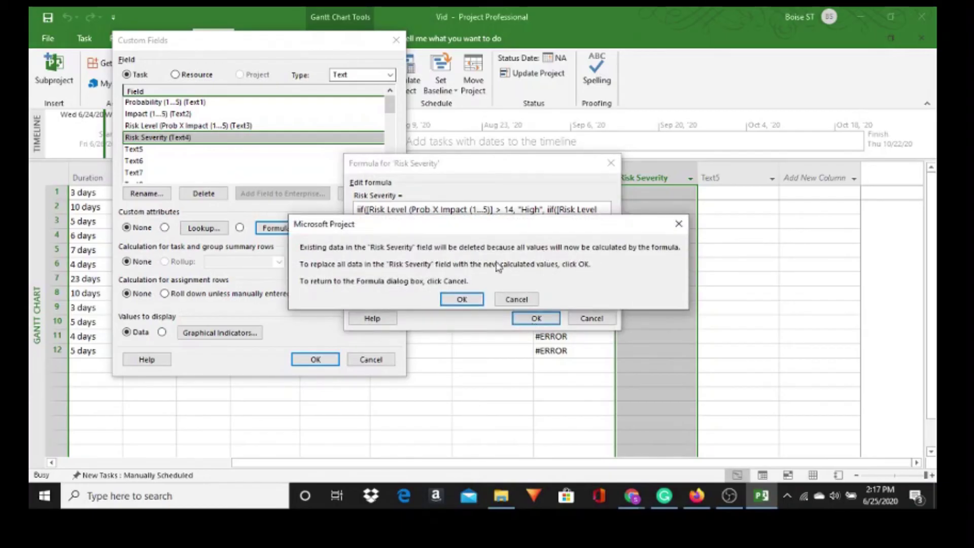
left_click(455, 301)
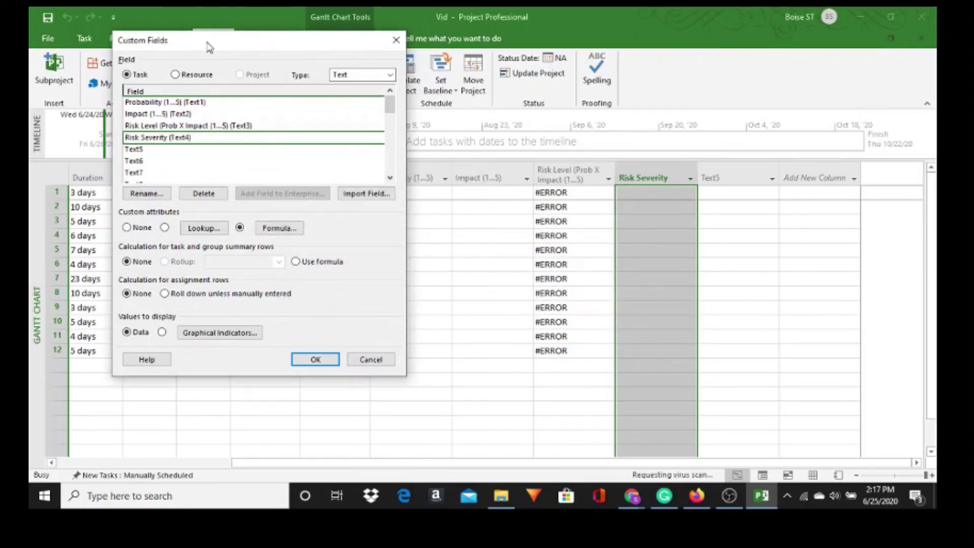
left_click_drag(205, 42, 154, 33)
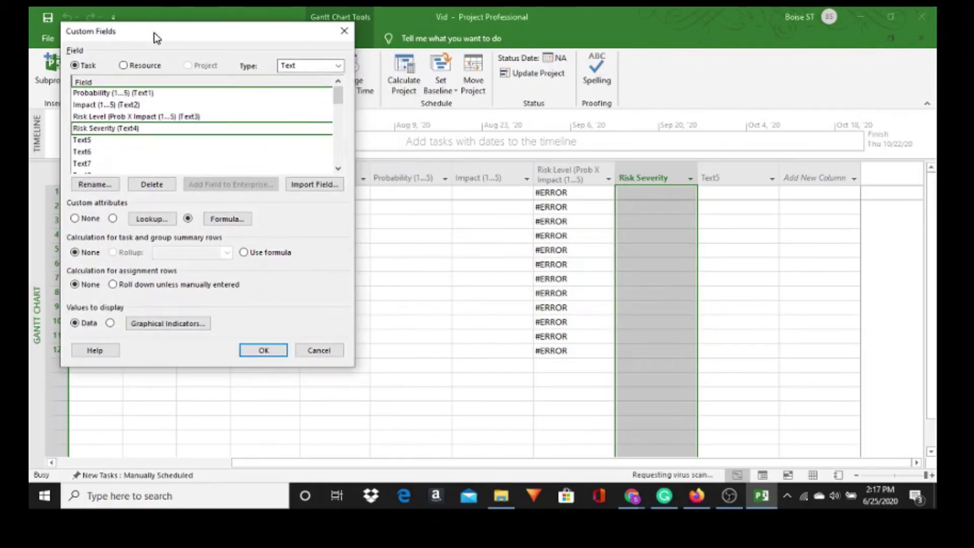
left_click(223, 220)
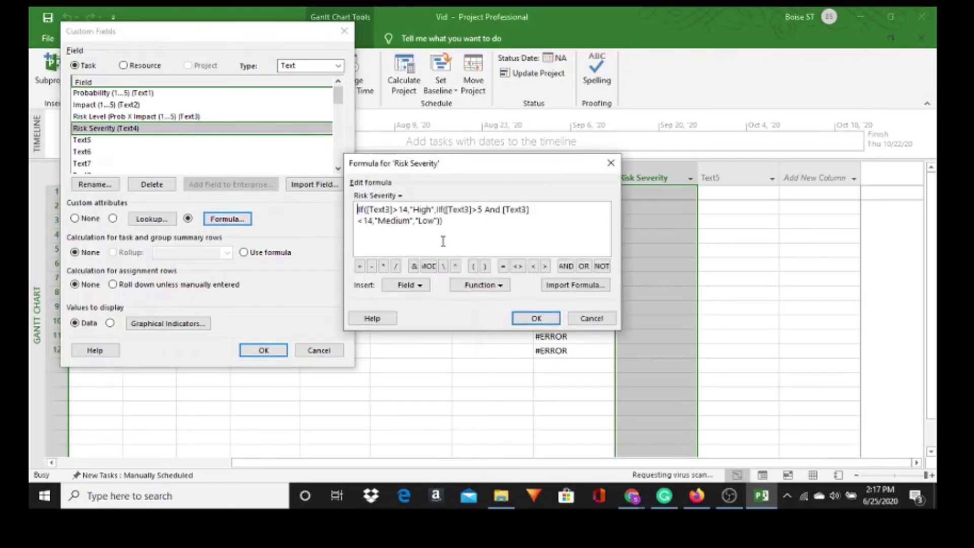
left_click(481, 209)
type(",")
left_click(483, 221)
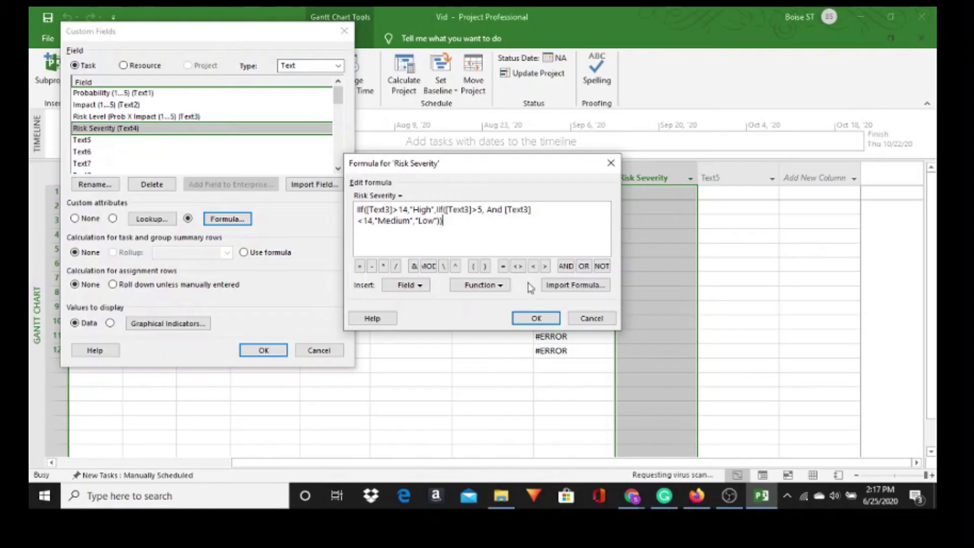
left_click(536, 318)
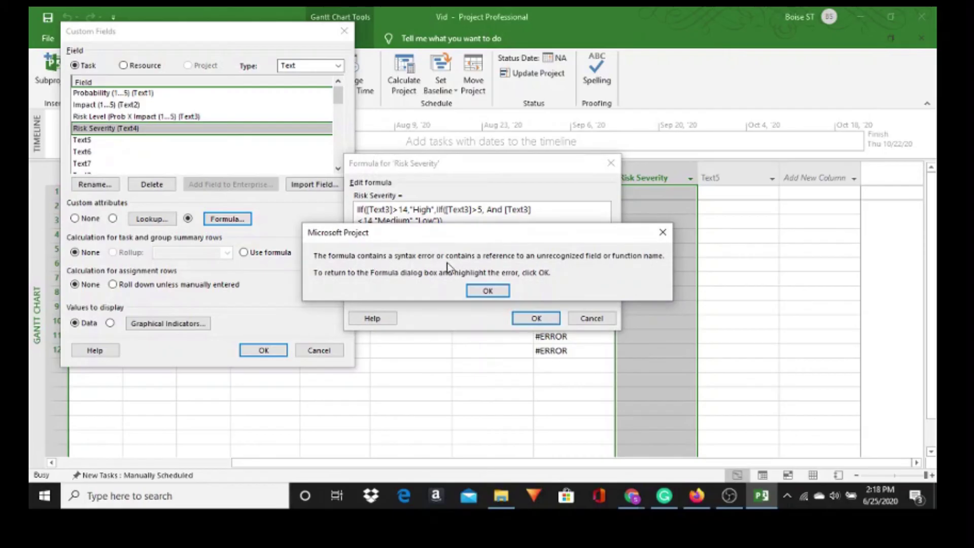
left_click(488, 291)
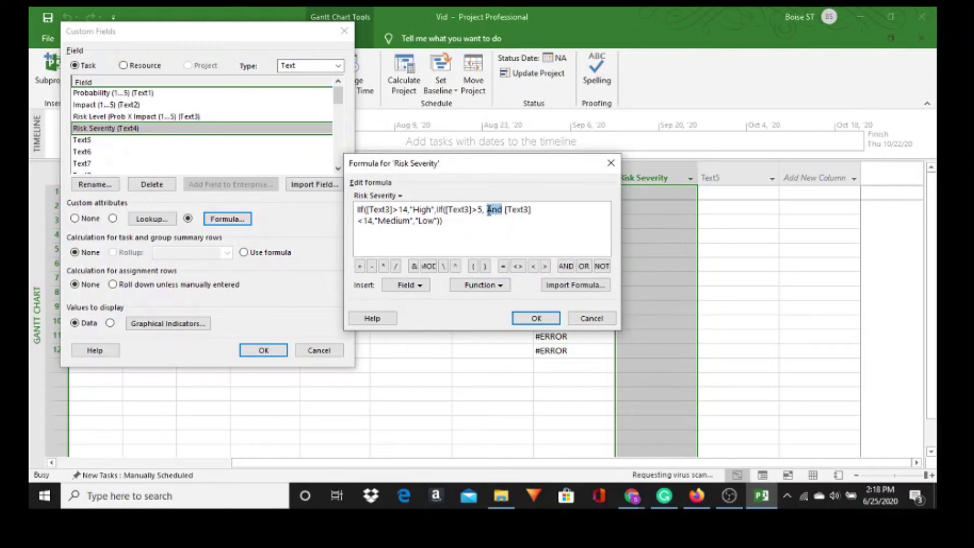
left_click(485, 213)
key("BackSpace")
left_click(536, 318)
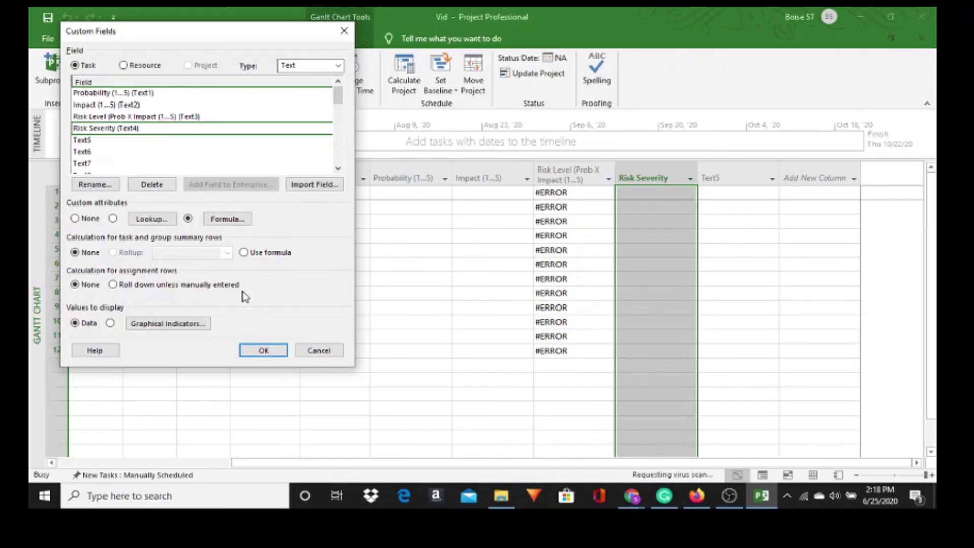
Set the three Risk Severity indicator tests to equals
left_click(183, 327)
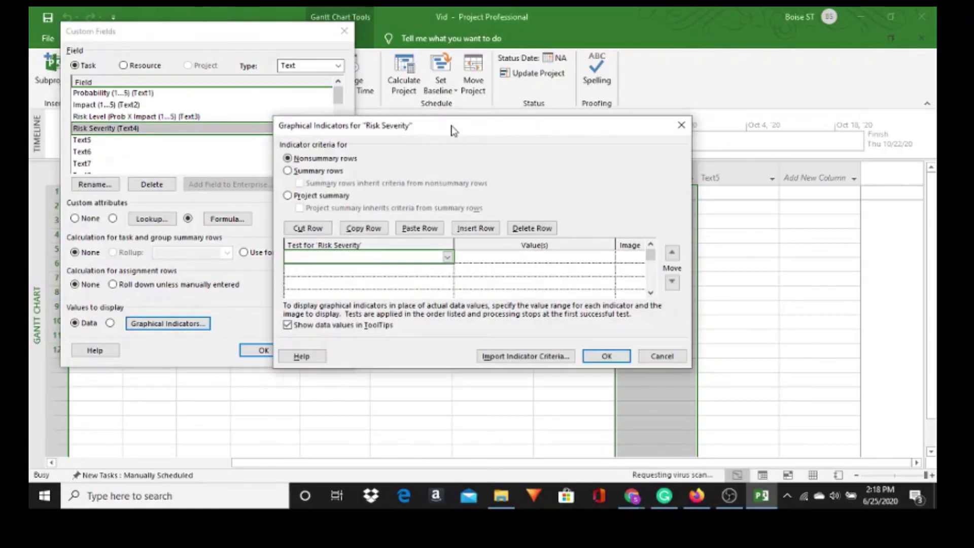
left_click_drag(453, 130, 468, 117)
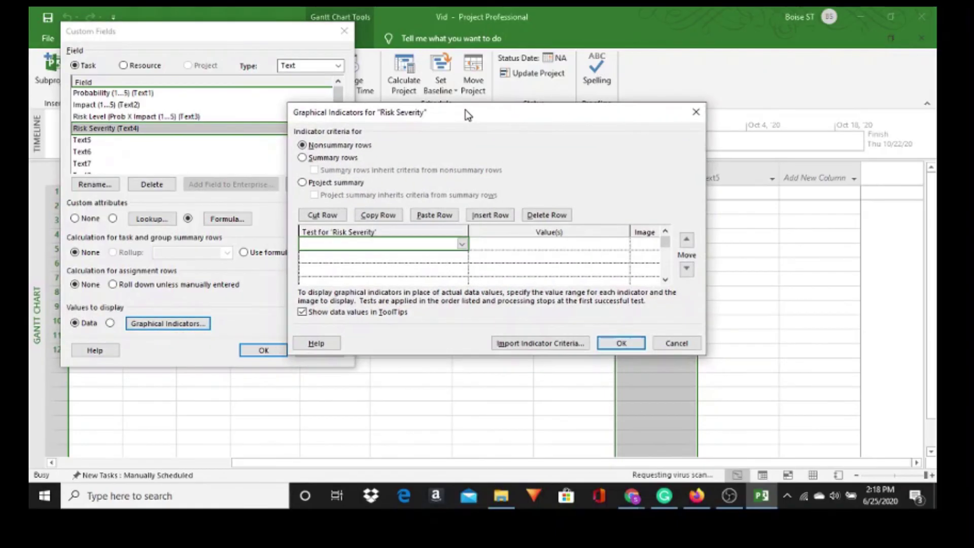
left_click(462, 245)
left_click(465, 259)
left_click(463, 259)
left_click(456, 266)
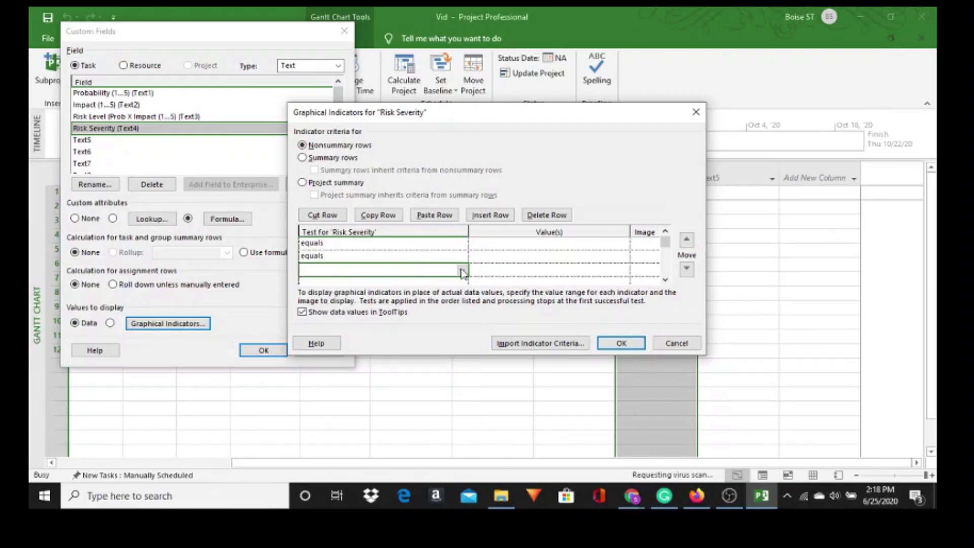
left_click(462, 273)
left_click(451, 278)
Enter High, Medium and Low as the test values
left_click(479, 243)
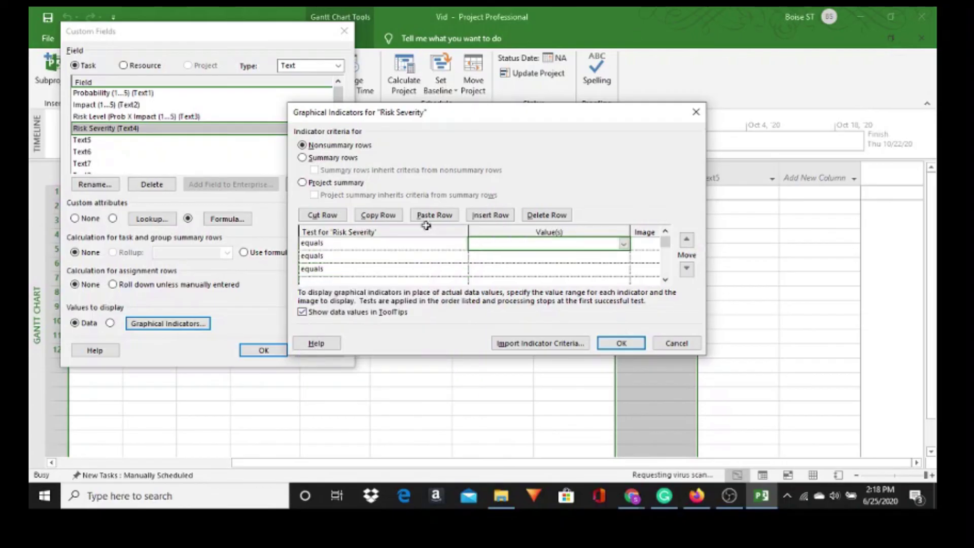
type("High")
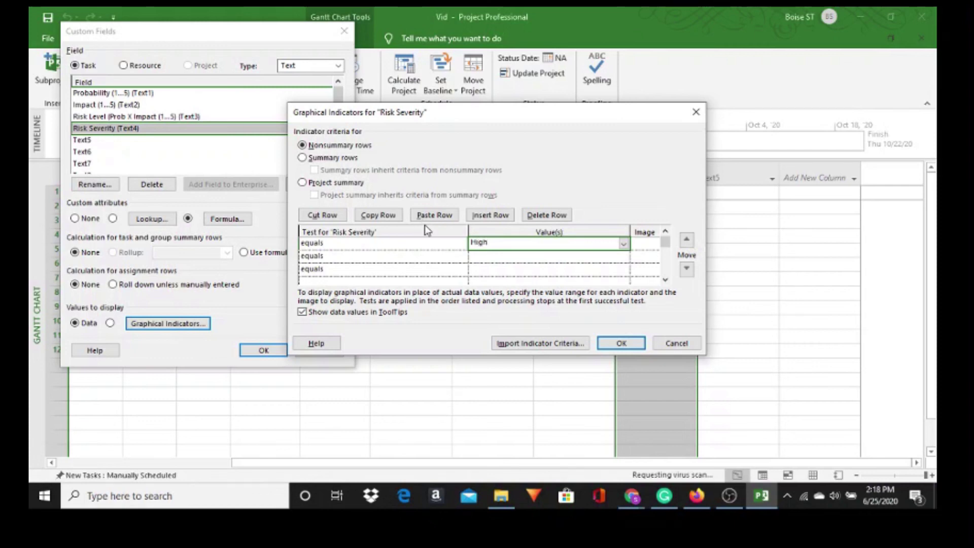
key("Return")
type("Med")
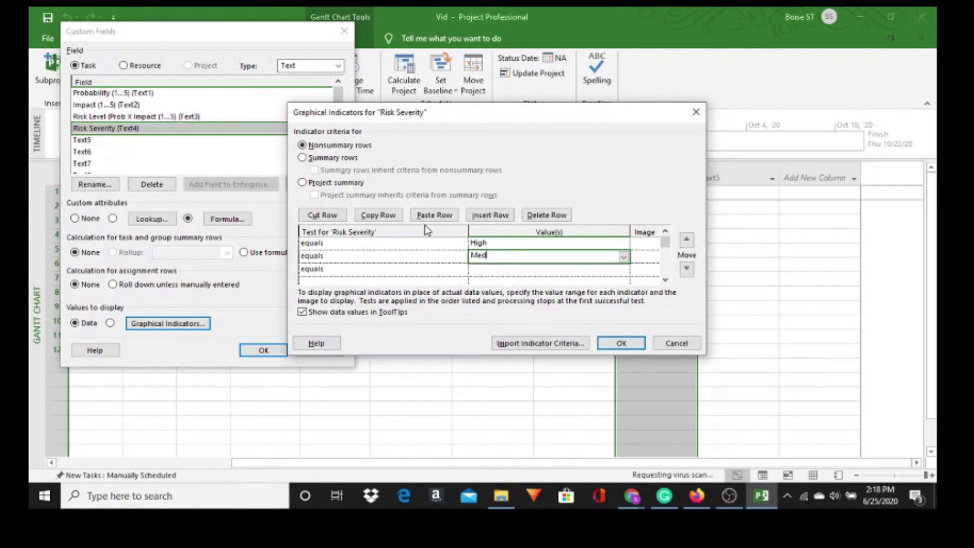
type("ium")
key("Return")
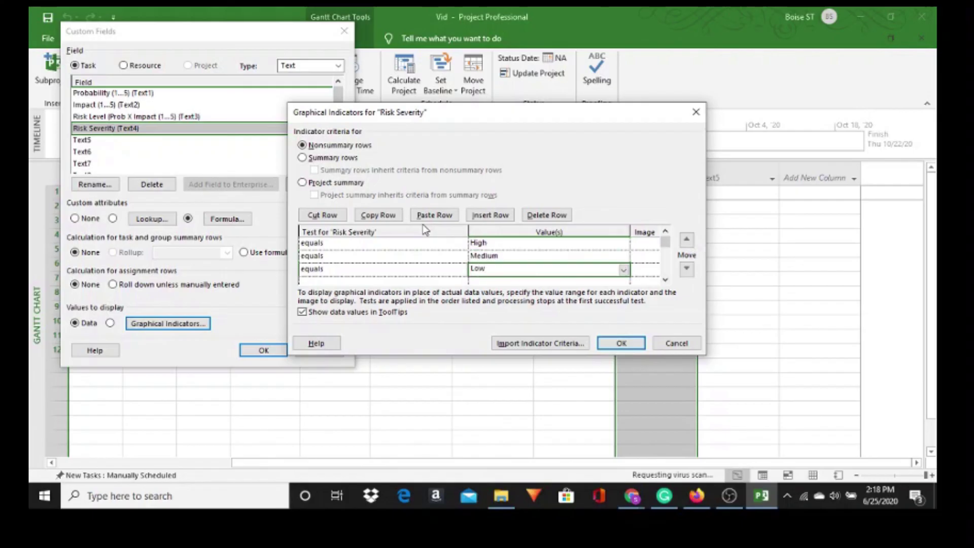
left_click(639, 246)
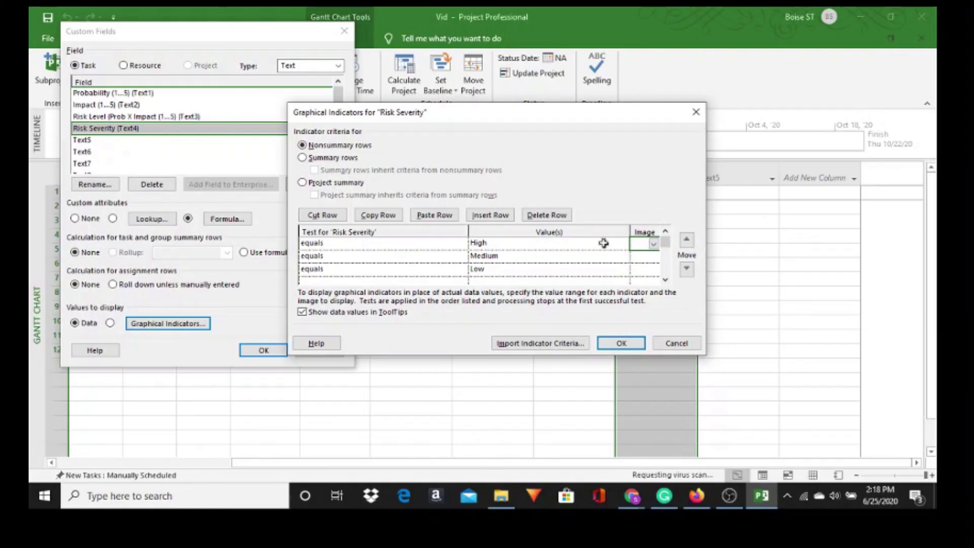
Assign a red circle to High, a blue smiley to Medium and a face to Low
left_click(654, 247)
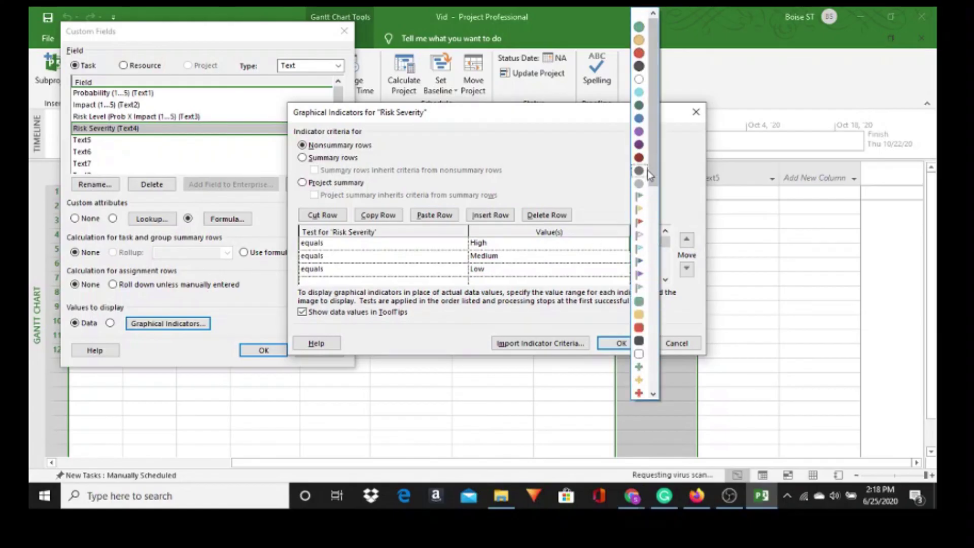
left_click_drag(658, 139, 640, 384)
left_click(639, 381)
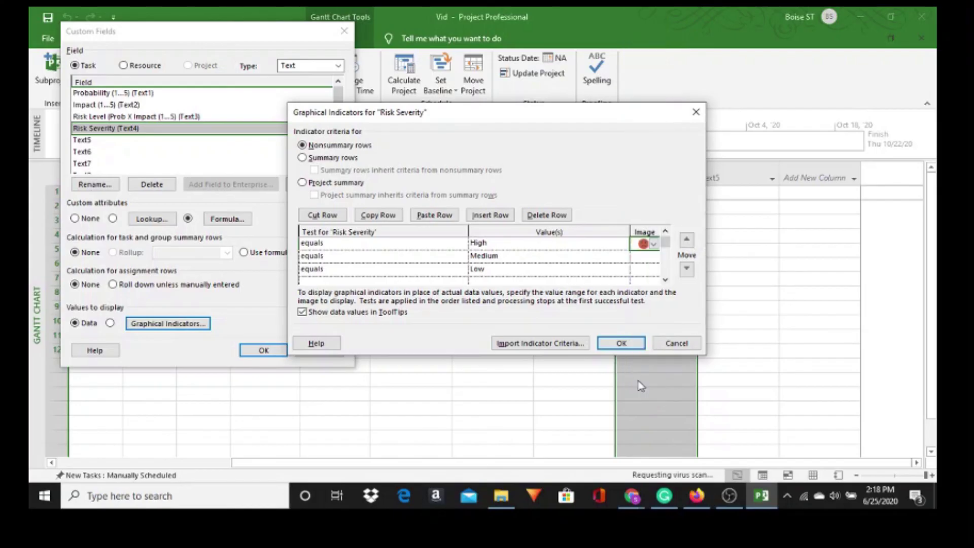
left_click(636, 259)
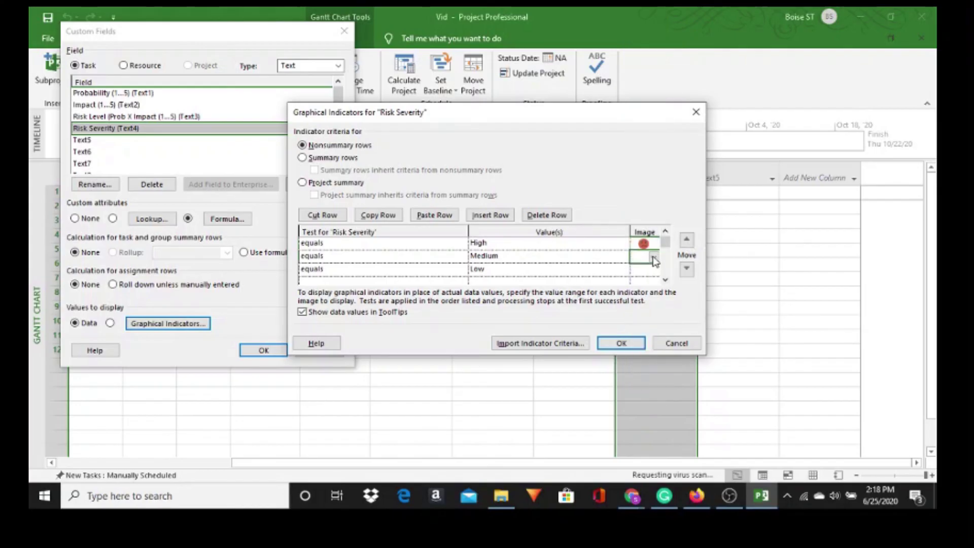
left_click(655, 257)
left_click_drag(654, 178, 668, 401)
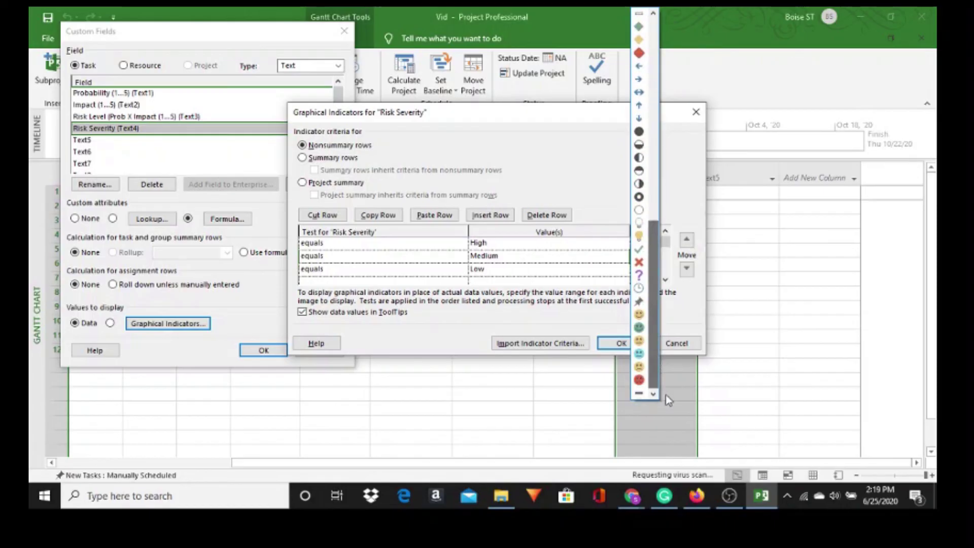
left_click(639, 354)
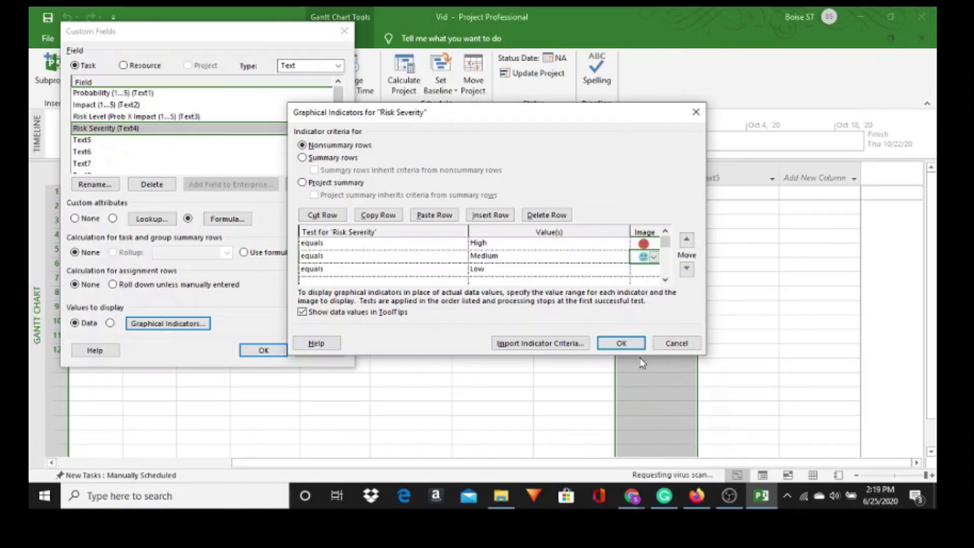
left_click(641, 269)
left_click(653, 269)
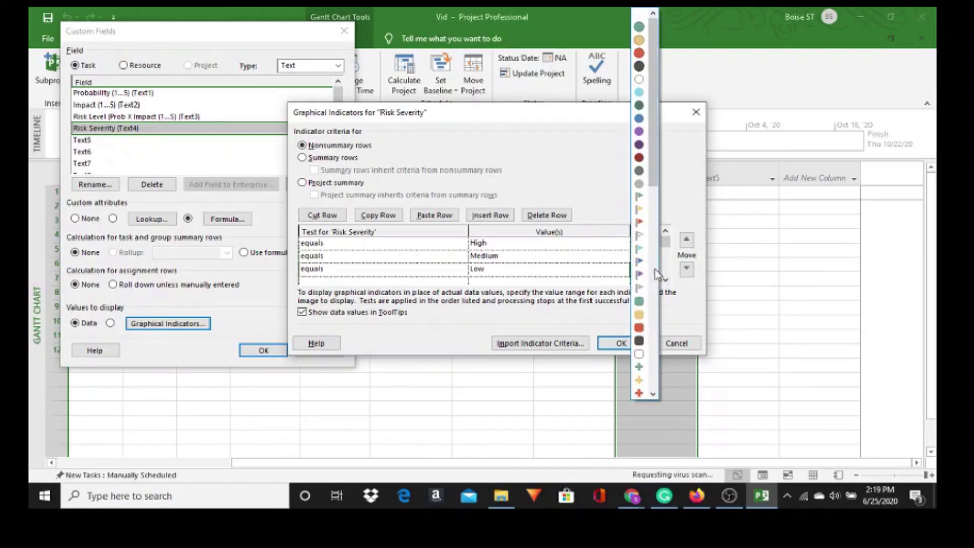
left_click_drag(653, 178, 653, 372)
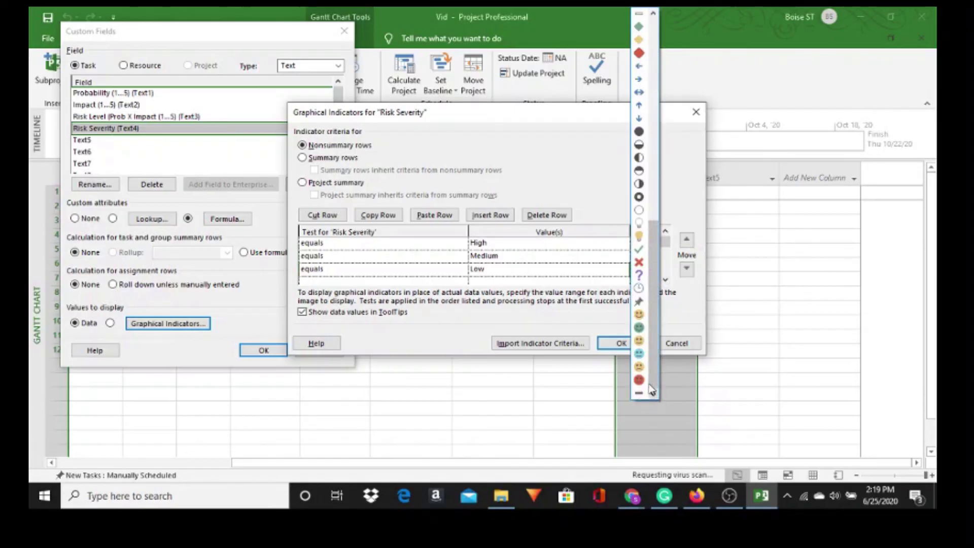
left_click(638, 327)
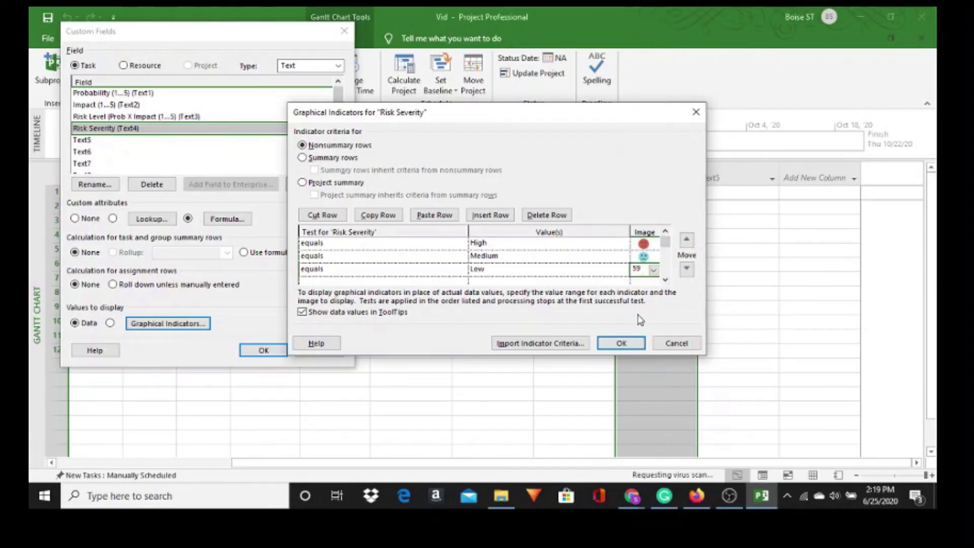
left_click(615, 346)
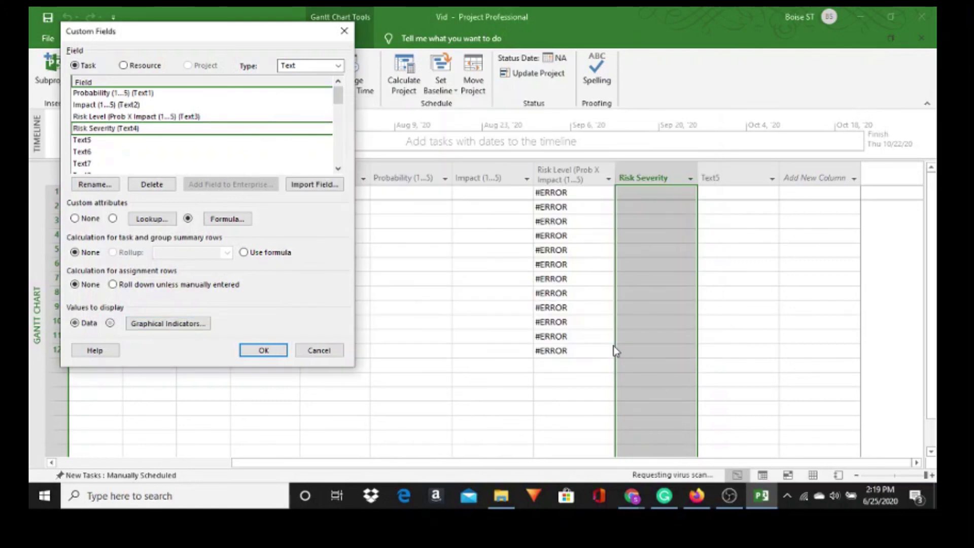
Close Custom Fields and rate task 1's Probability and Impact as 2 Medium Low
left_click(264, 350)
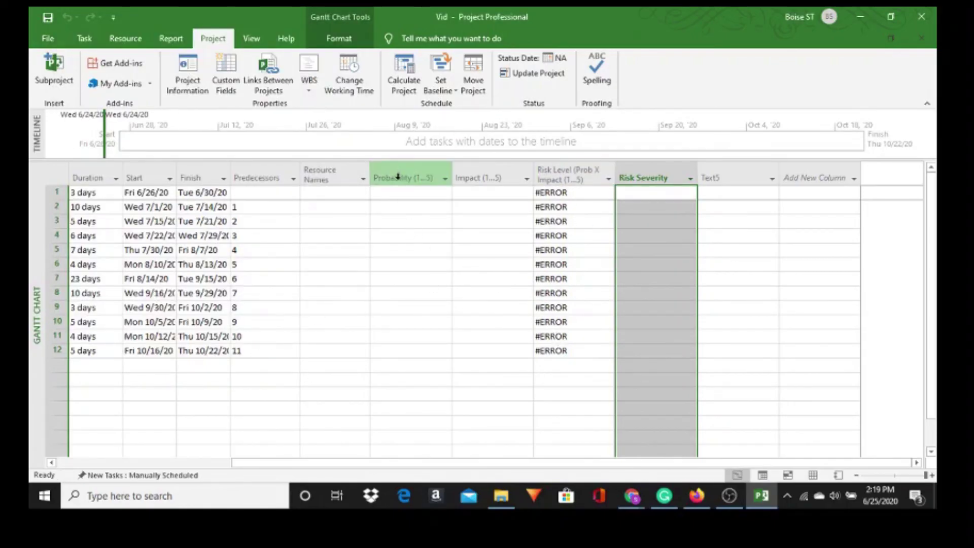
left_click(400, 194)
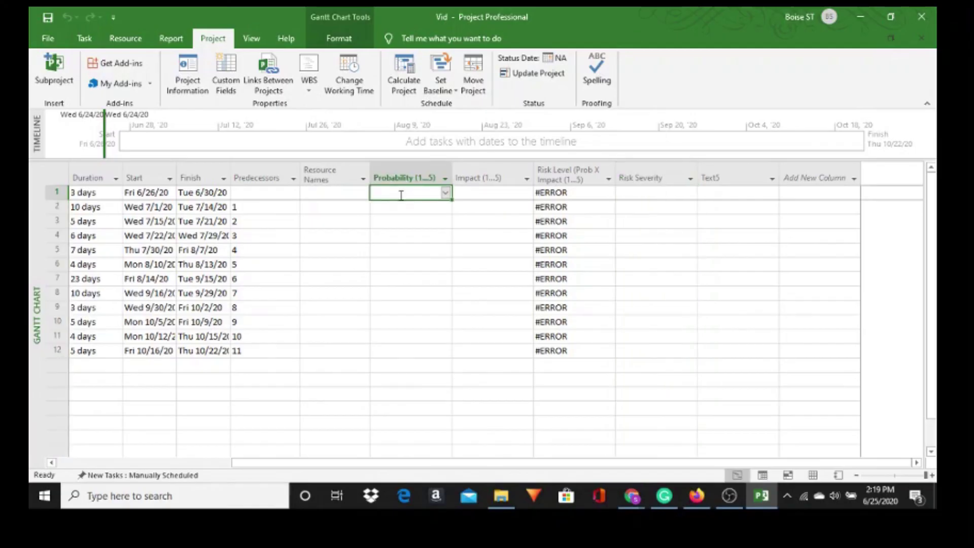
left_click(446, 195)
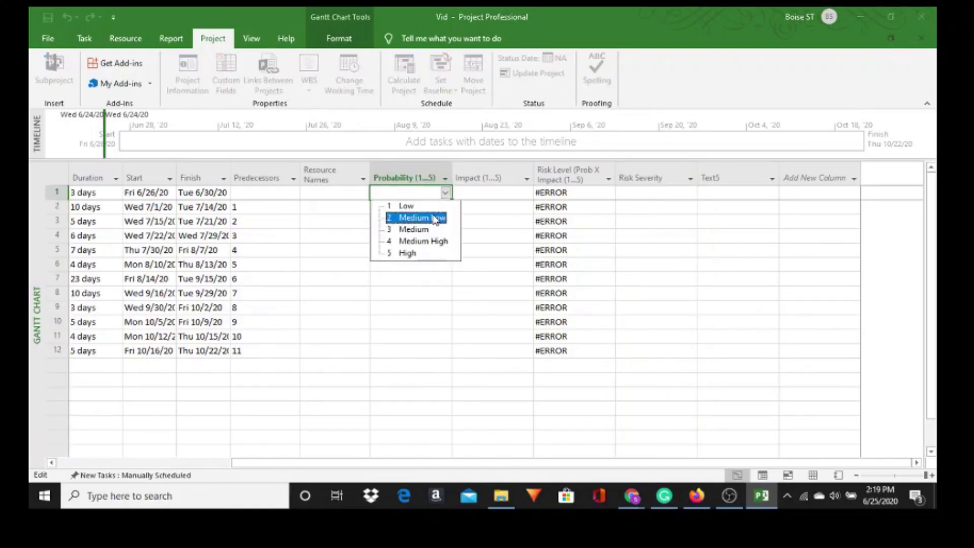
left_click(434, 219)
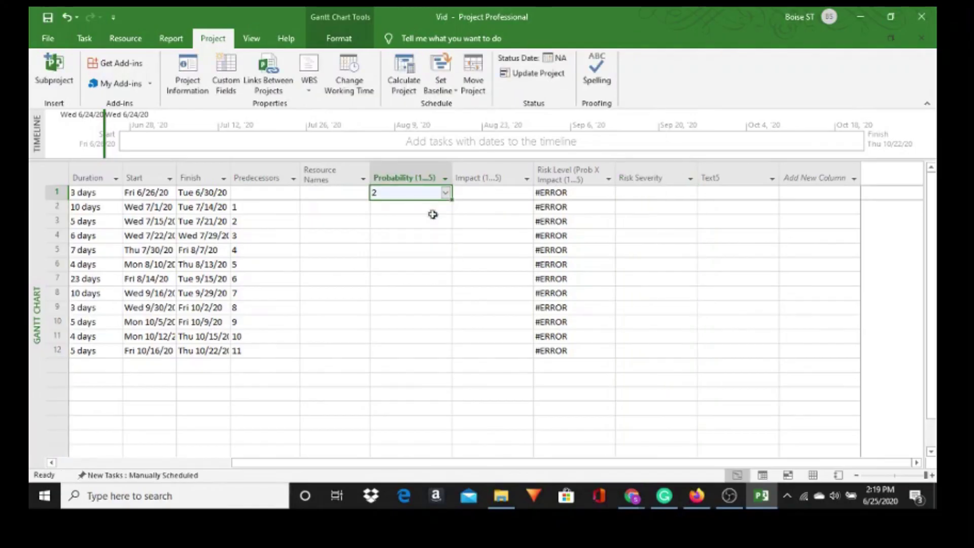
left_click(473, 193)
left_click(528, 195)
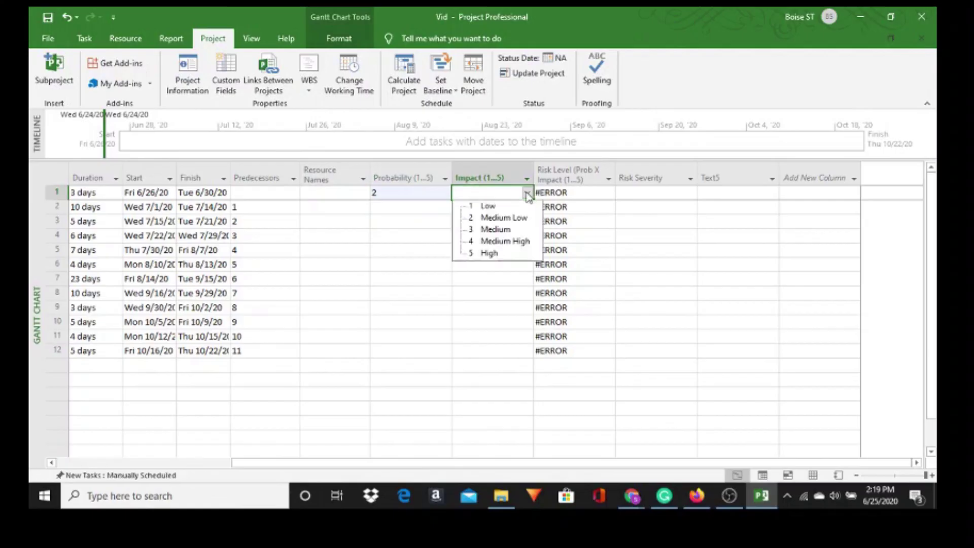
left_click(510, 218)
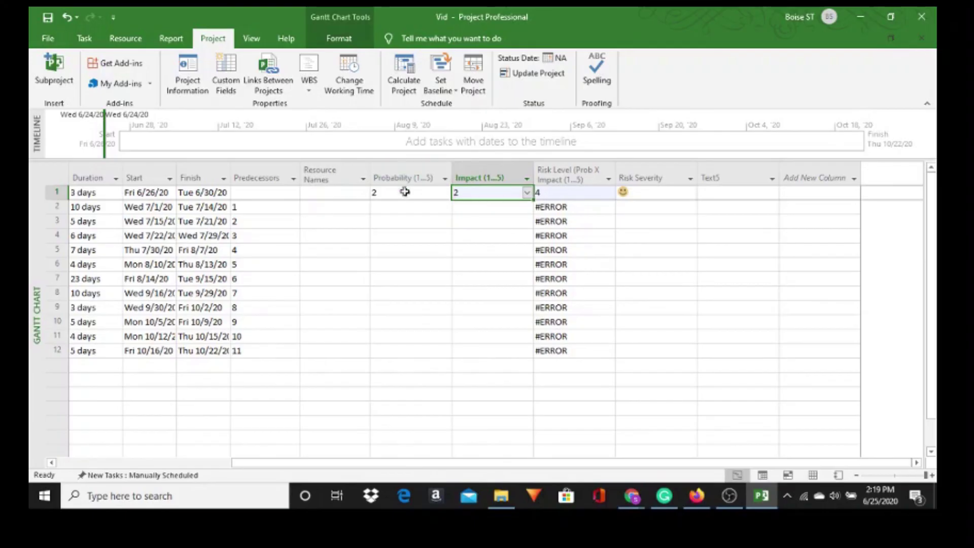
left_click(629, 192)
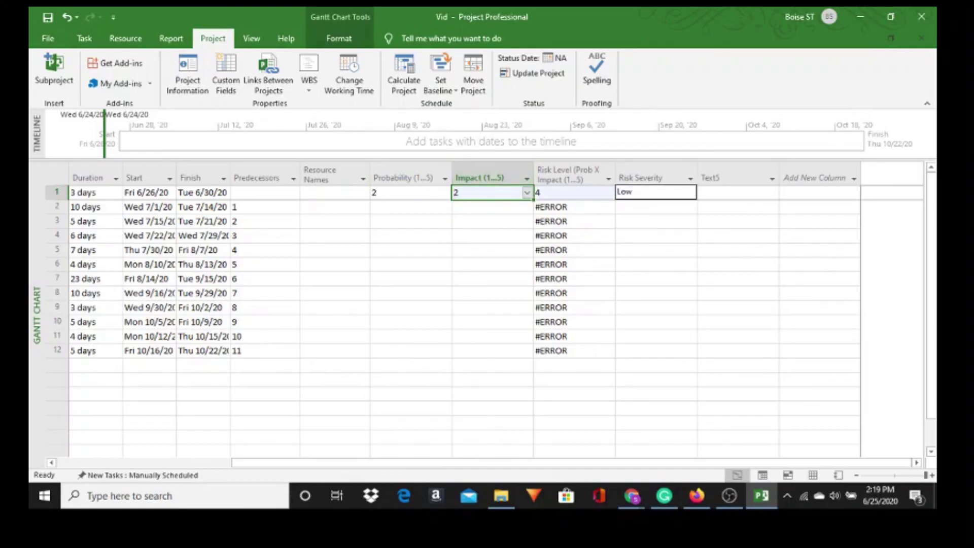
left_click(629, 206)
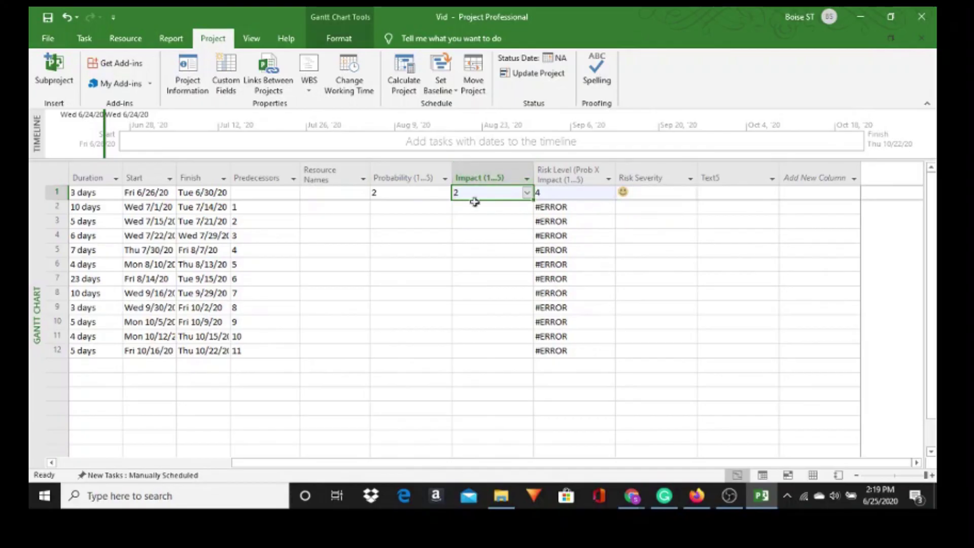
Rate task 2 as 3 Medium and task 3 as 5 High for both Probability and Impact
left_click(420, 210)
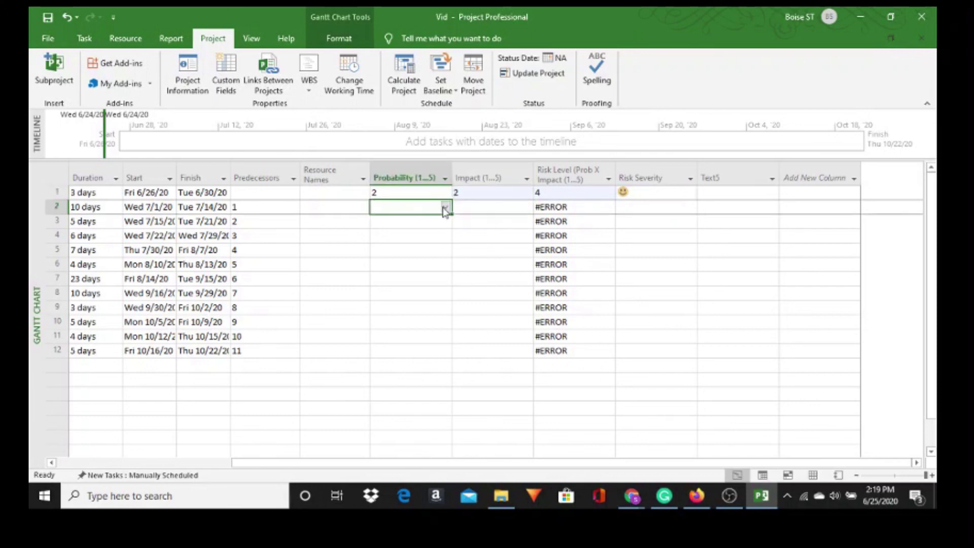
left_click(445, 207)
left_click(431, 241)
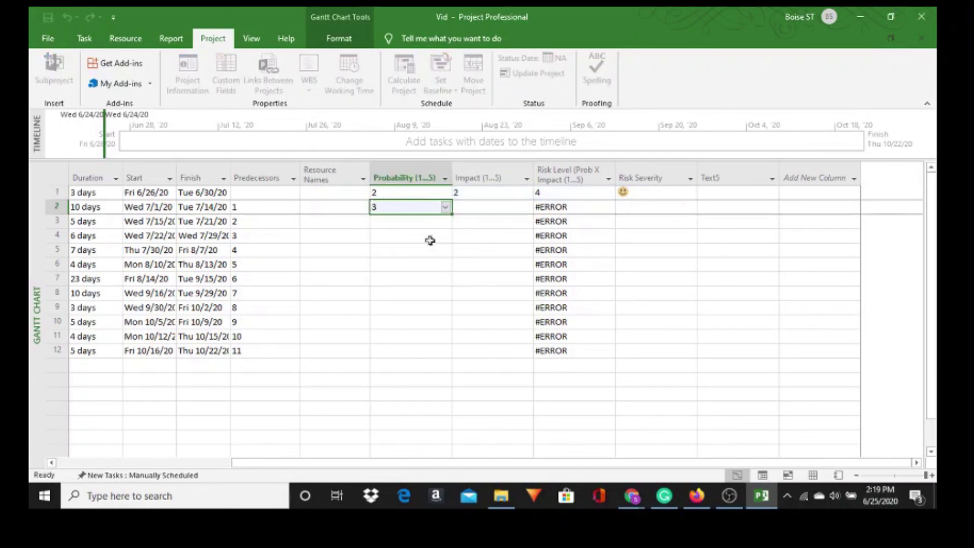
left_click(466, 209)
left_click(527, 207)
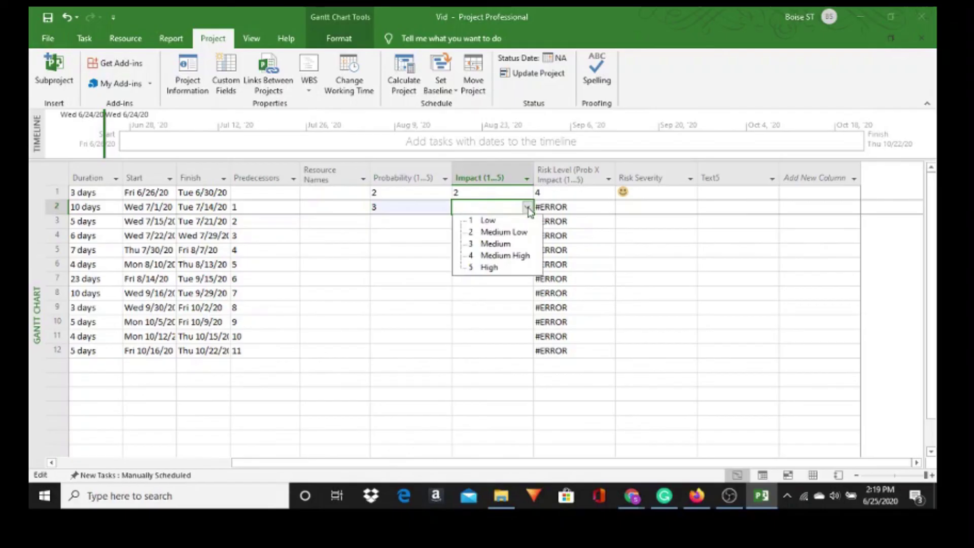
left_click(507, 244)
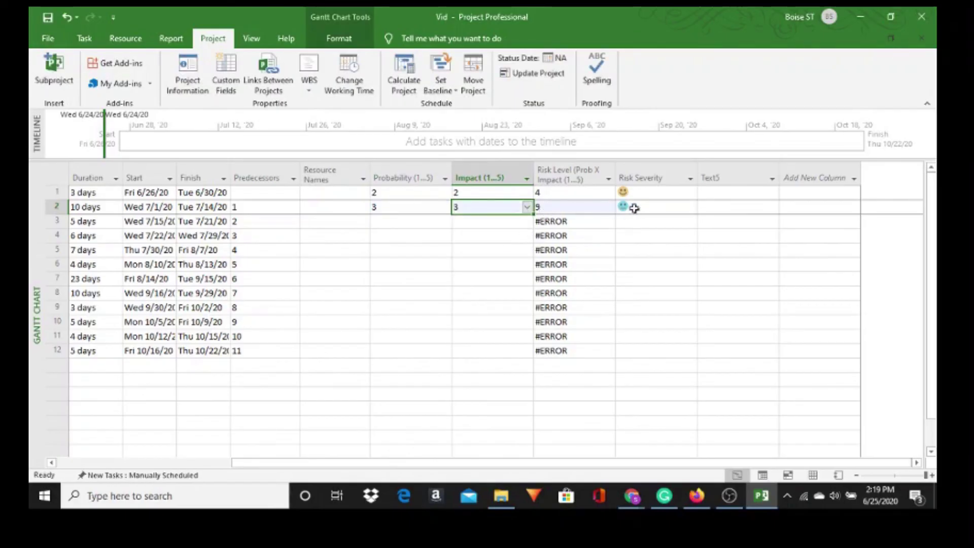
left_click(427, 222)
left_click(446, 223)
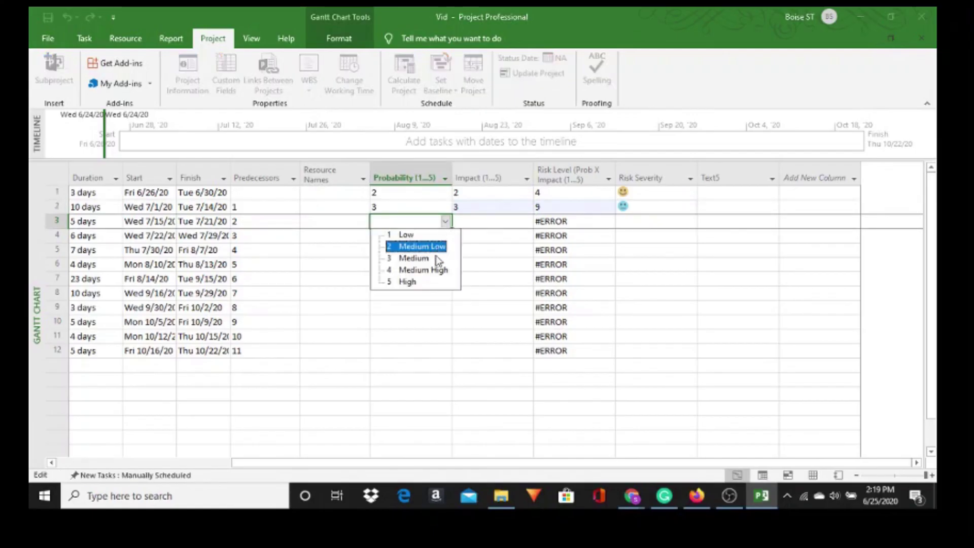
left_click(431, 279)
left_click(489, 224)
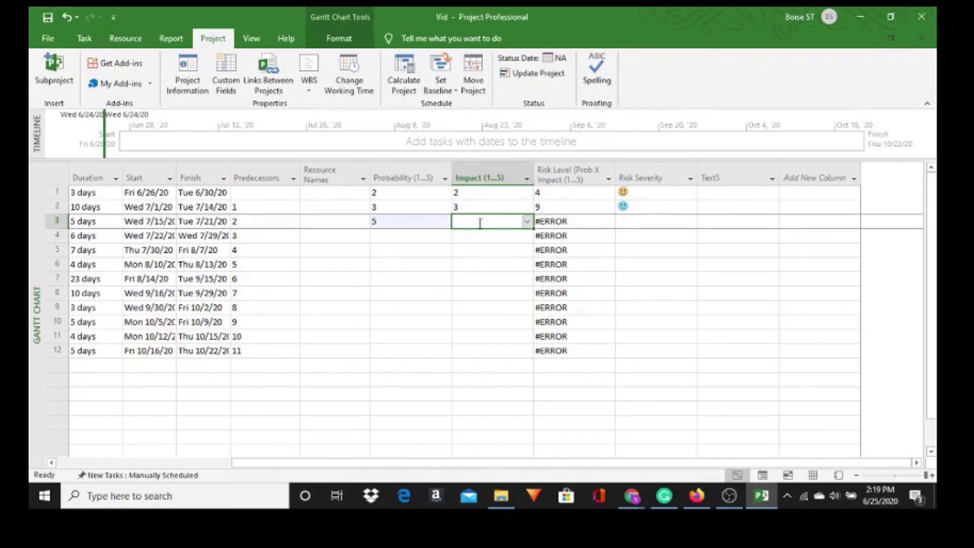
left_click(528, 223)
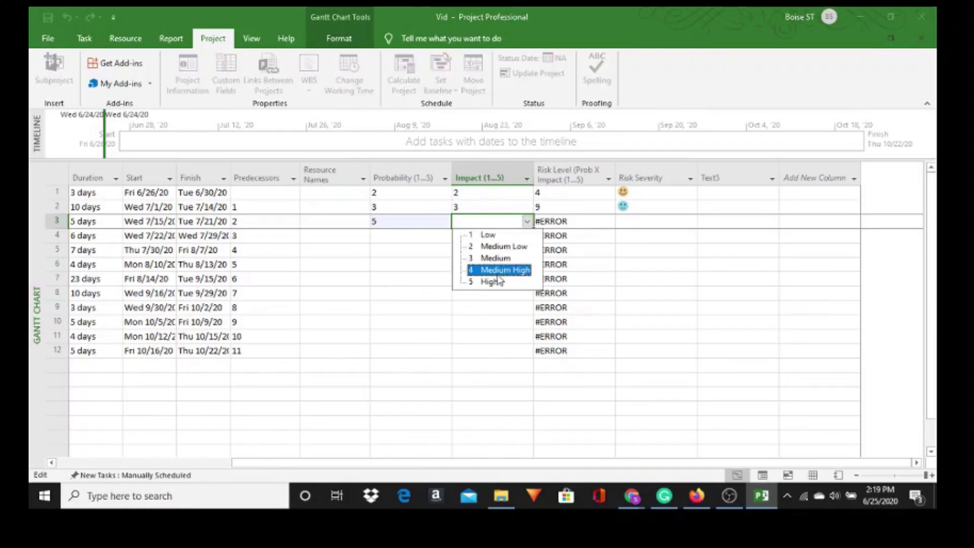
left_click(497, 279)
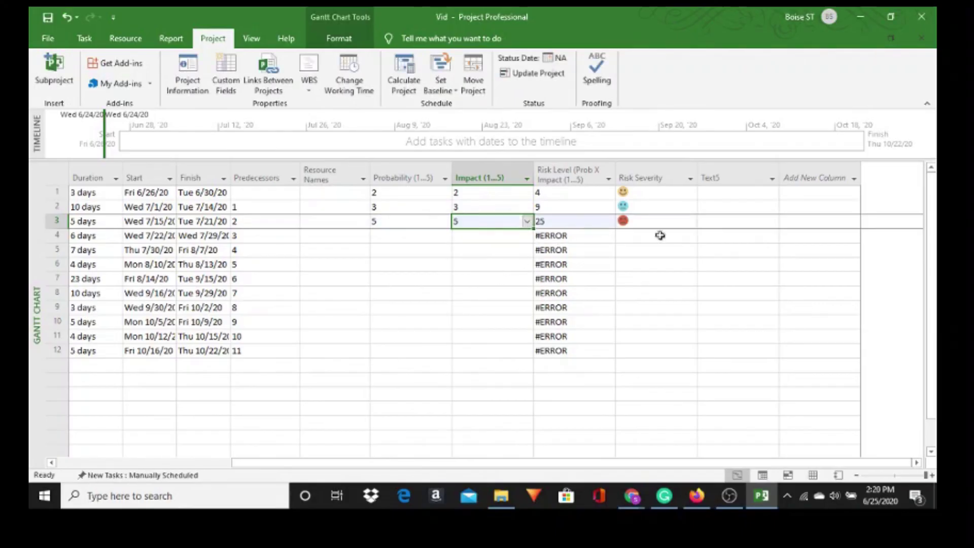